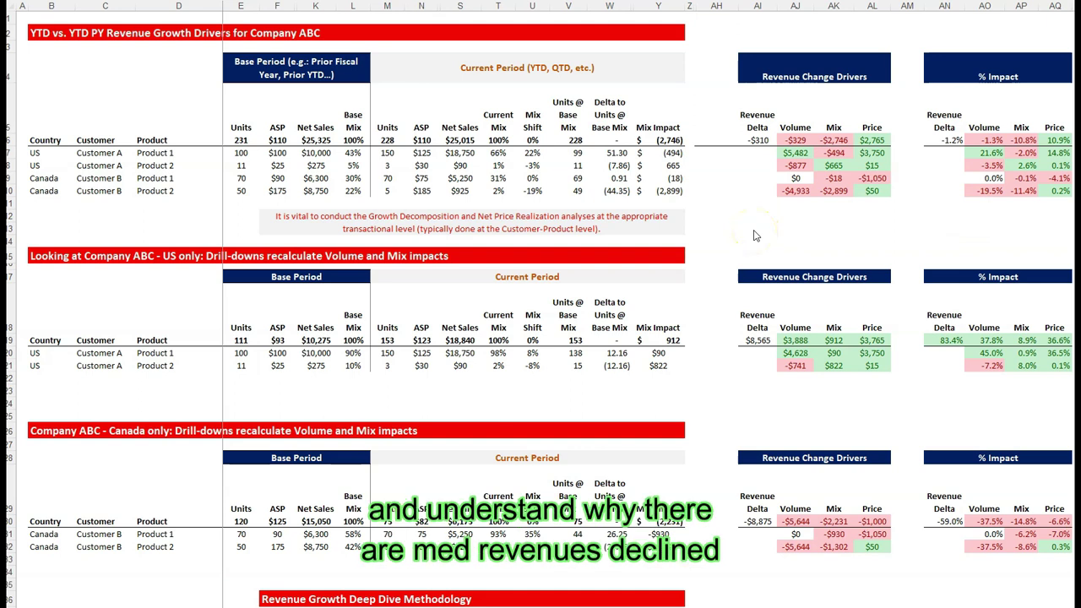
Step: Highlight the -$310 total revenue delta and the customer A and B rows
click(758, 141)
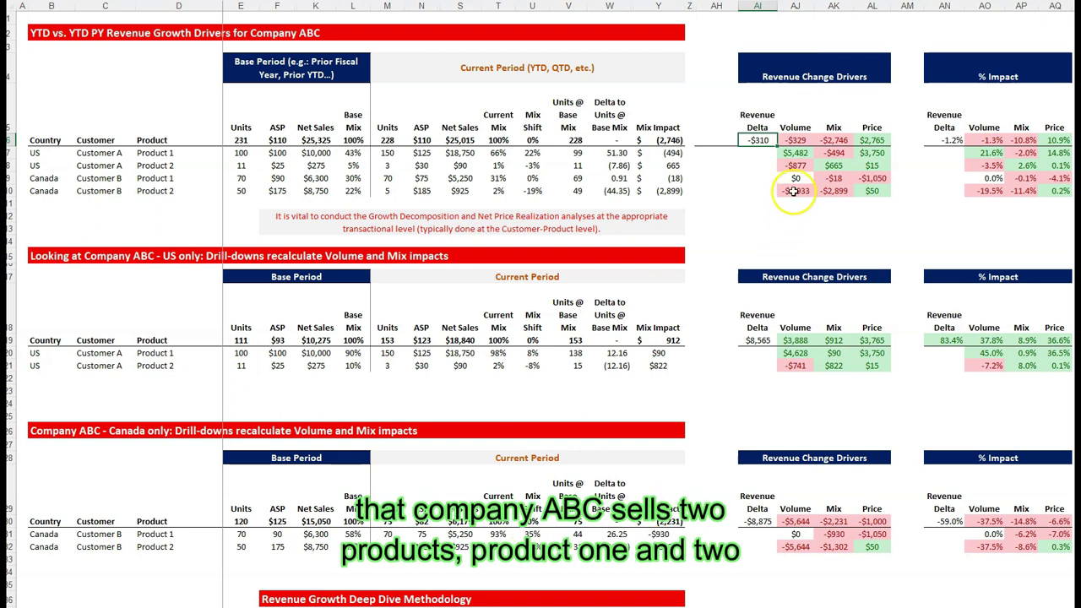
click(187, 165)
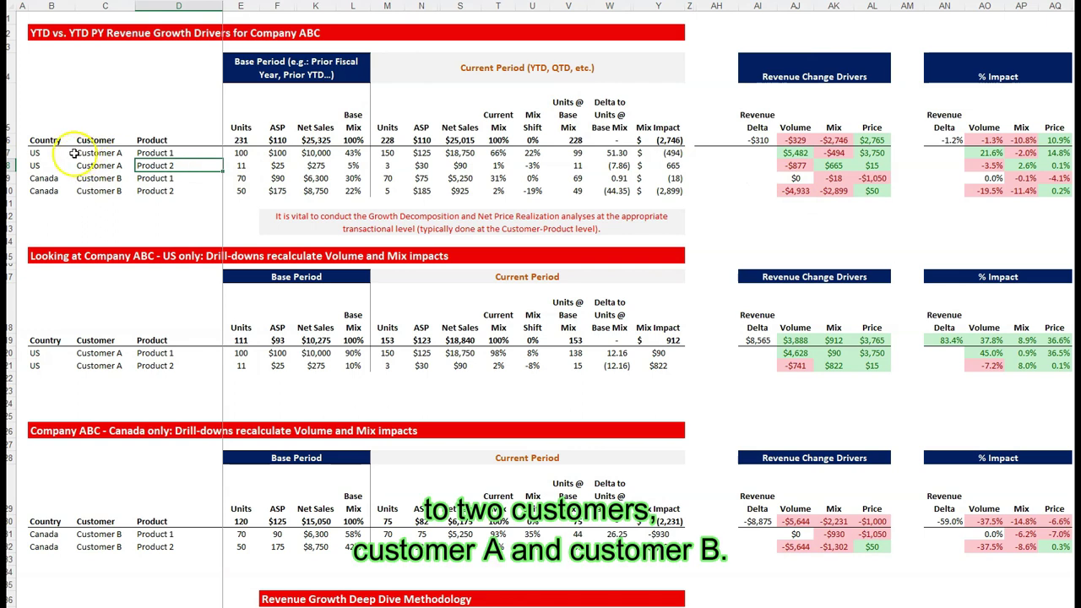
click(99, 153)
click(93, 179)
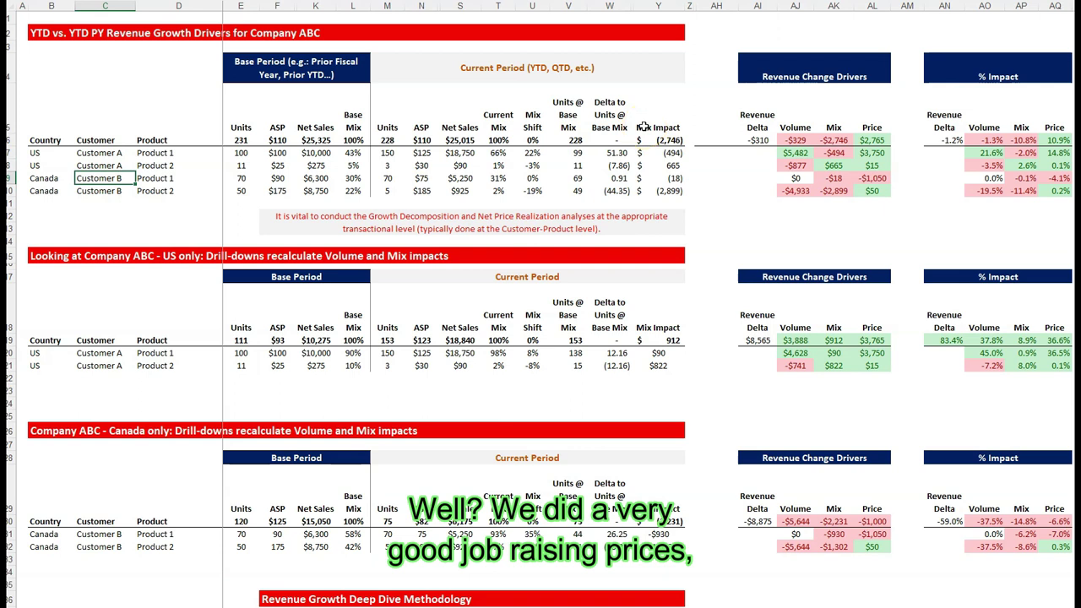
Step: Review price impacts: $3,750 for Product 1, $2,765 total, -$1,050 for customer B
click(878, 152)
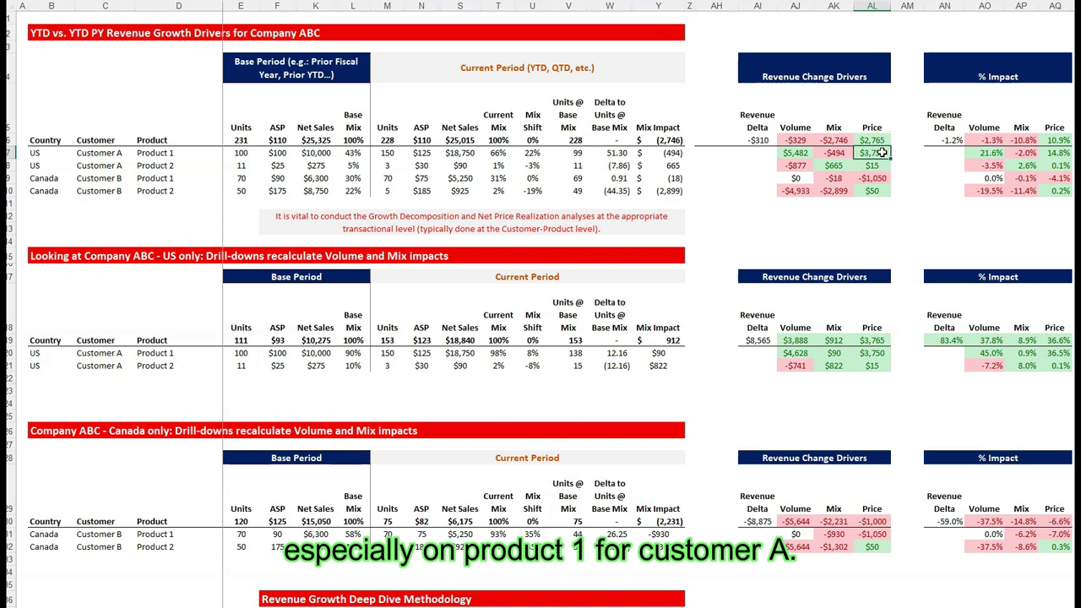
click(878, 138)
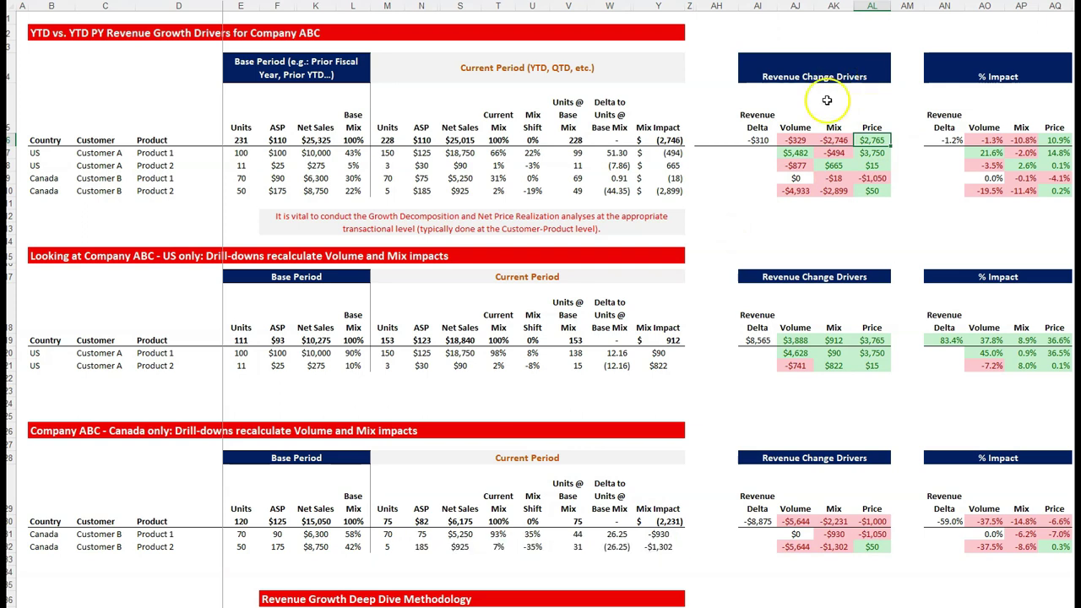
click(871, 153)
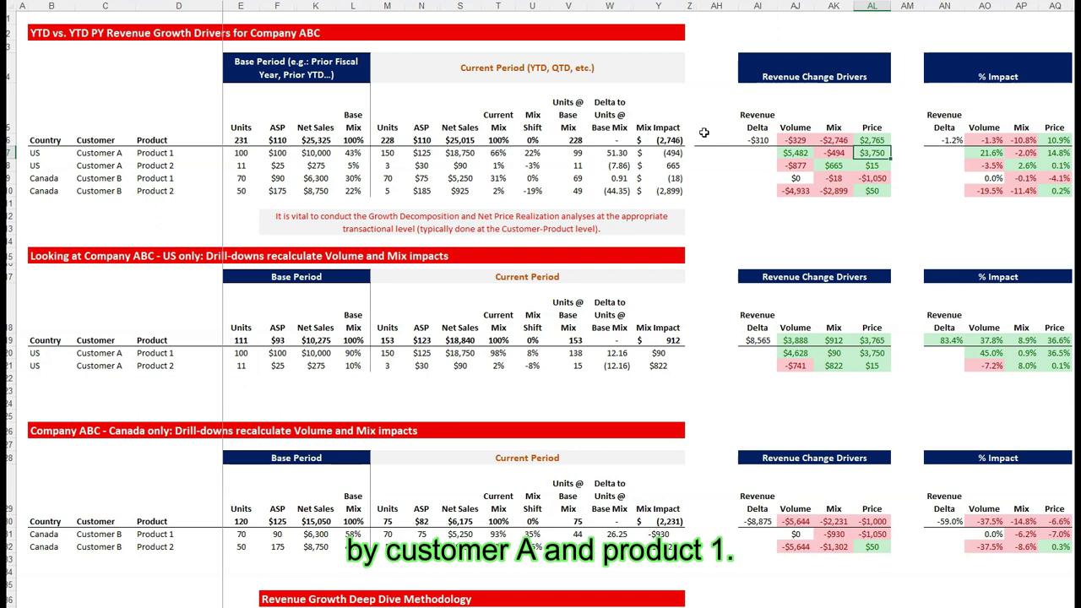
click(190, 166)
click(187, 191)
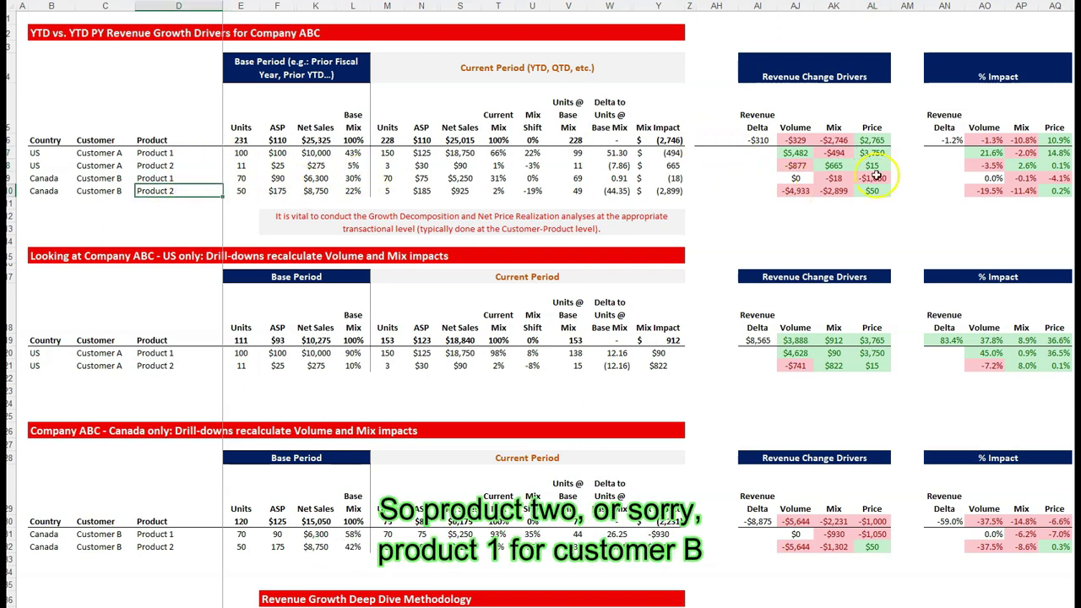
click(201, 178)
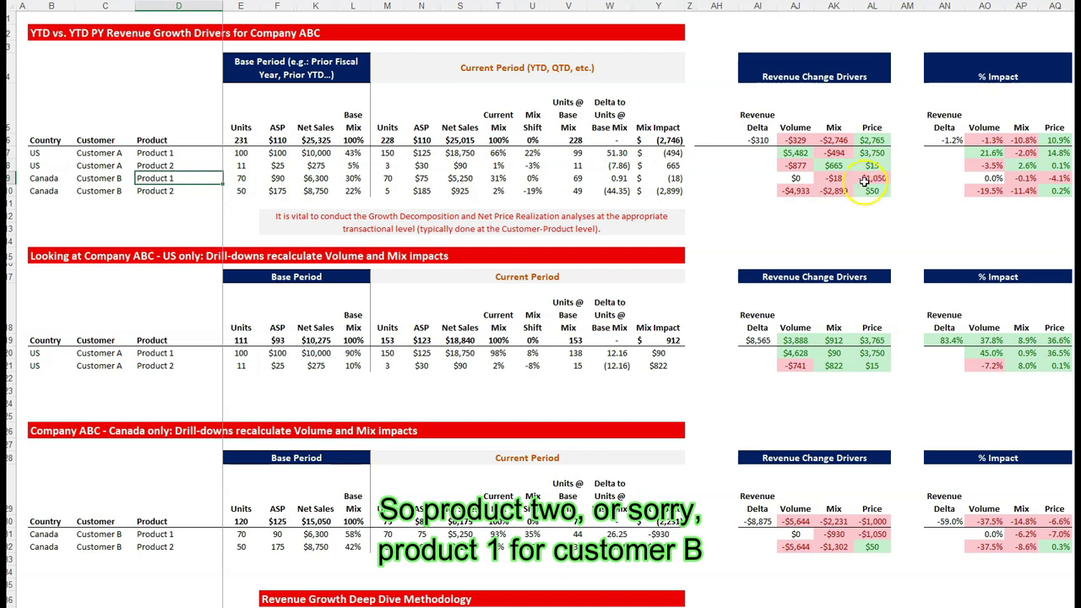
click(866, 179)
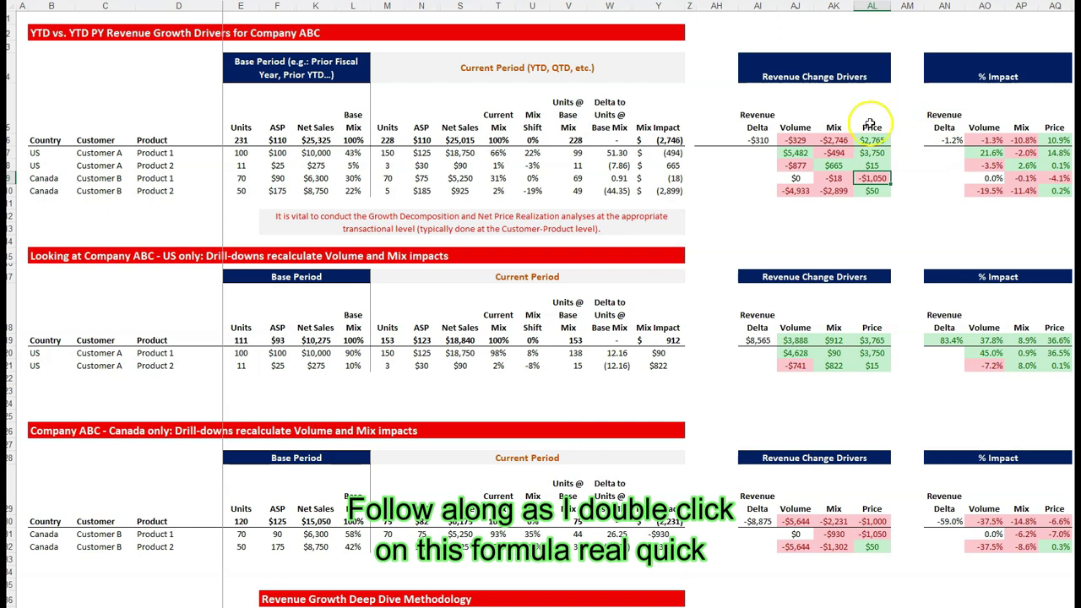
Step: Inspect the $3,750 price impact formula's inputs without changing it, then the $2,765 total
click(870, 153)
double_click(871, 153)
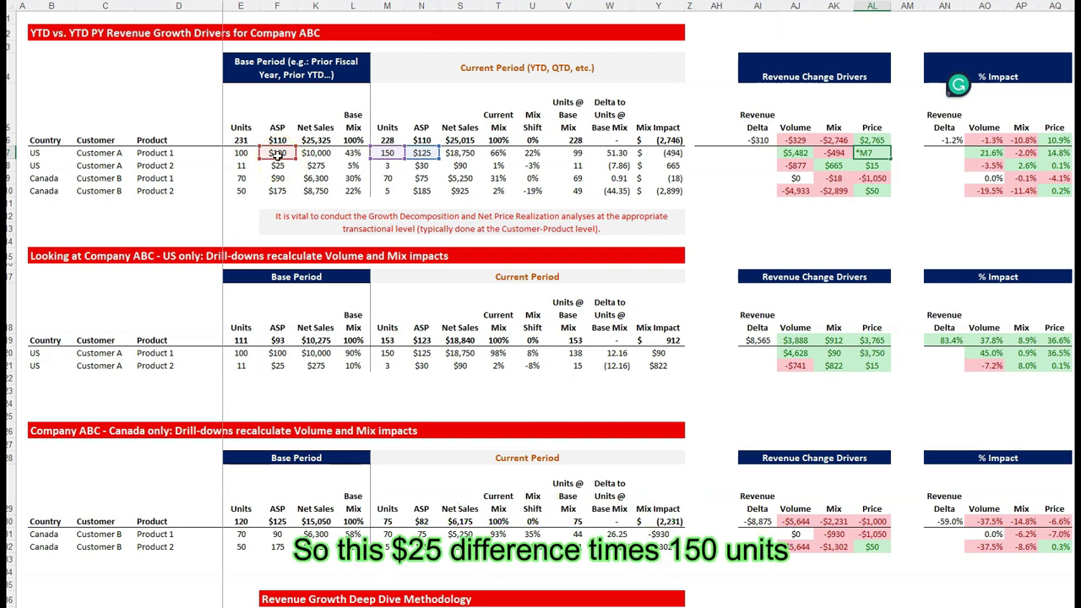
click(389, 156)
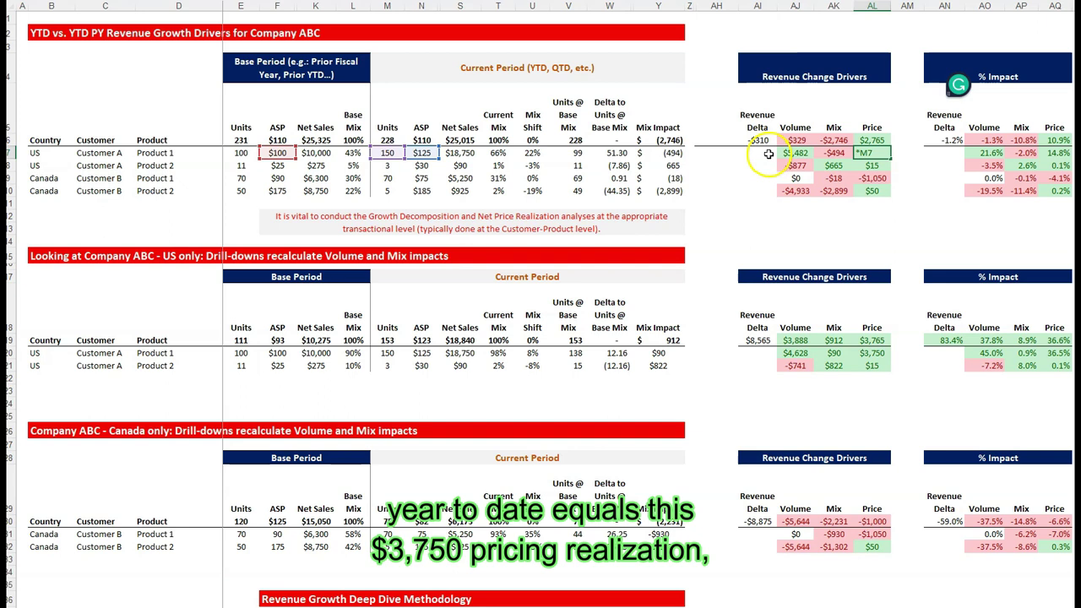
key(Tab)
click(872, 152)
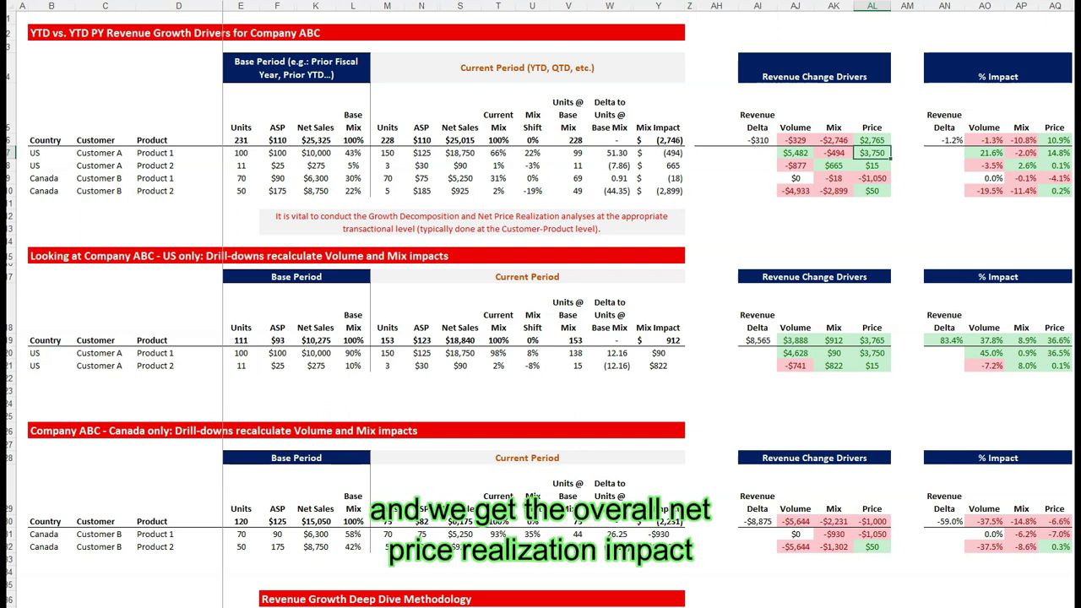
click(874, 140)
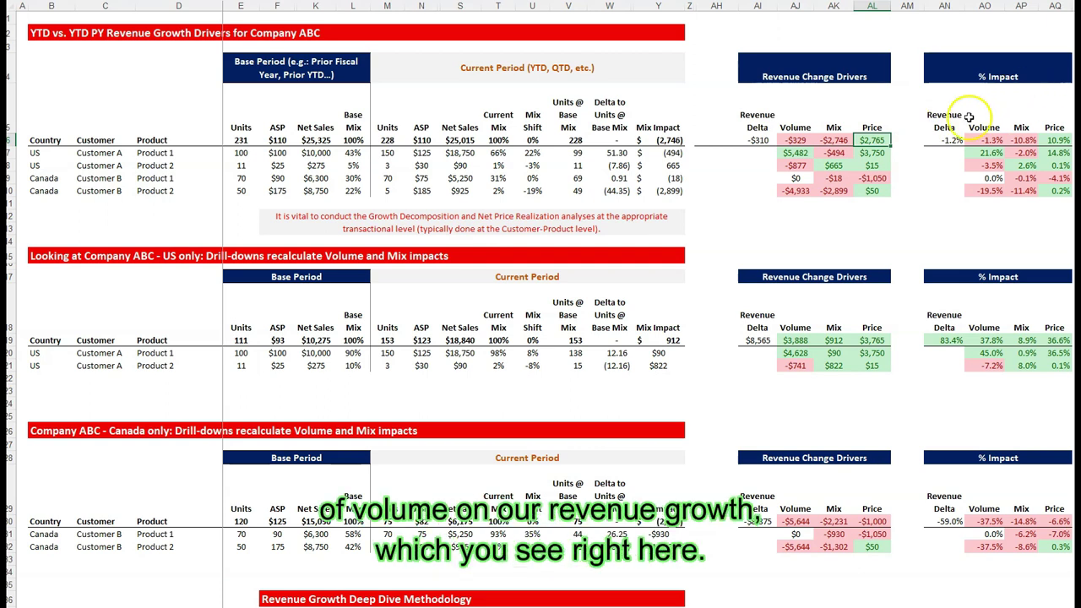
Step: Review volume impacts: -$329 total, $5,482 for customer A, -$4,933 for customer B
click(802, 139)
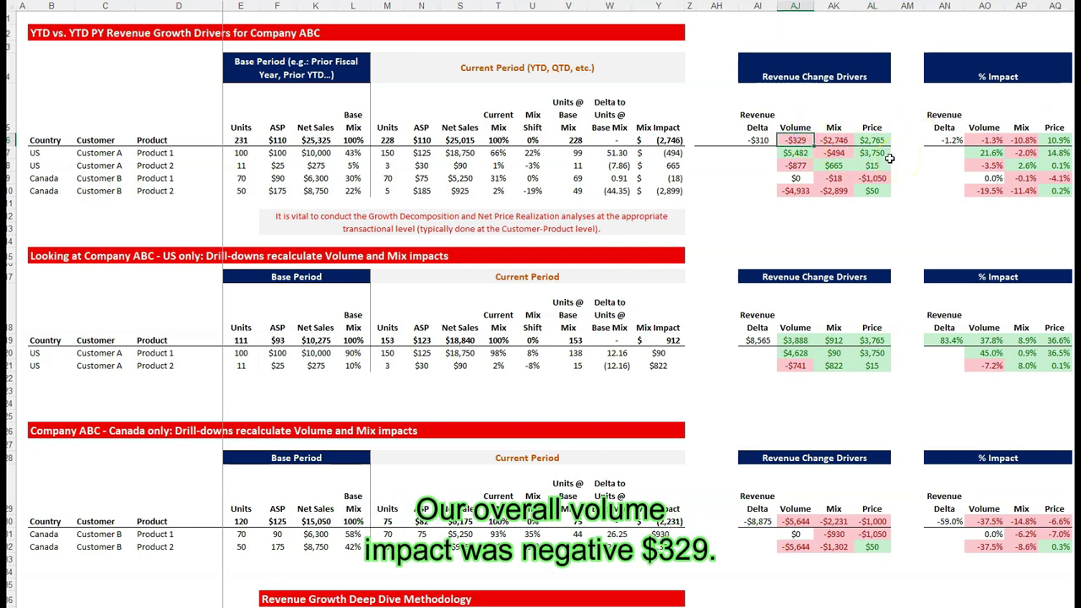
click(806, 144)
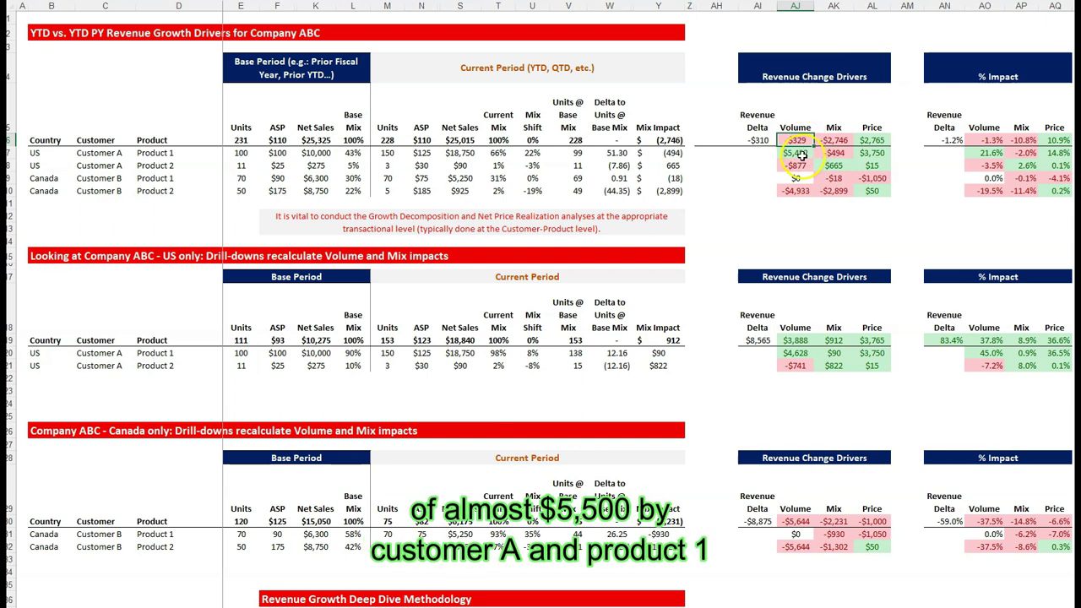
click(799, 155)
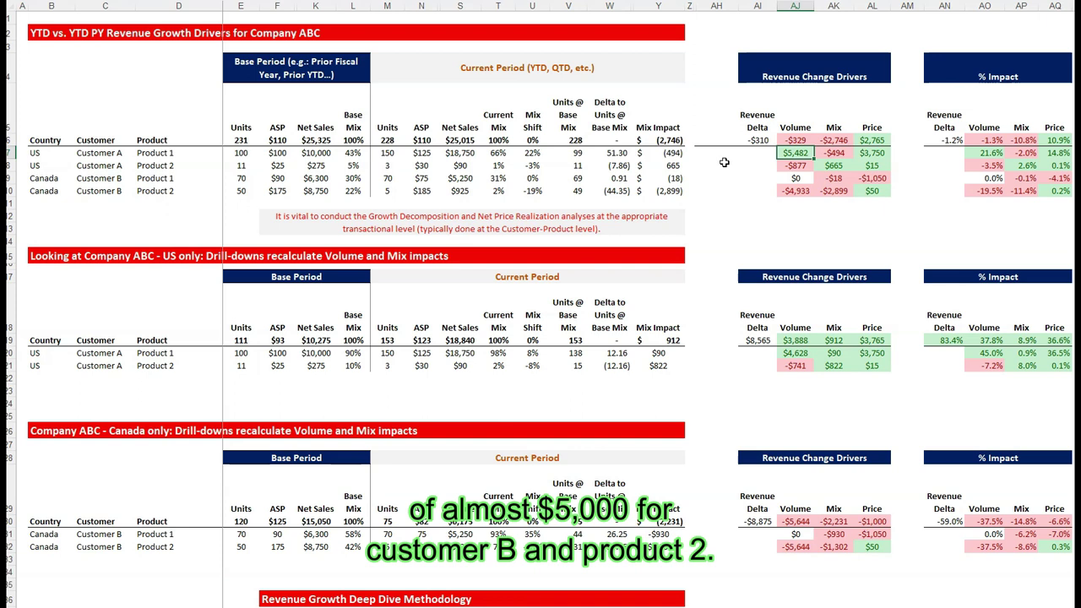
click(793, 191)
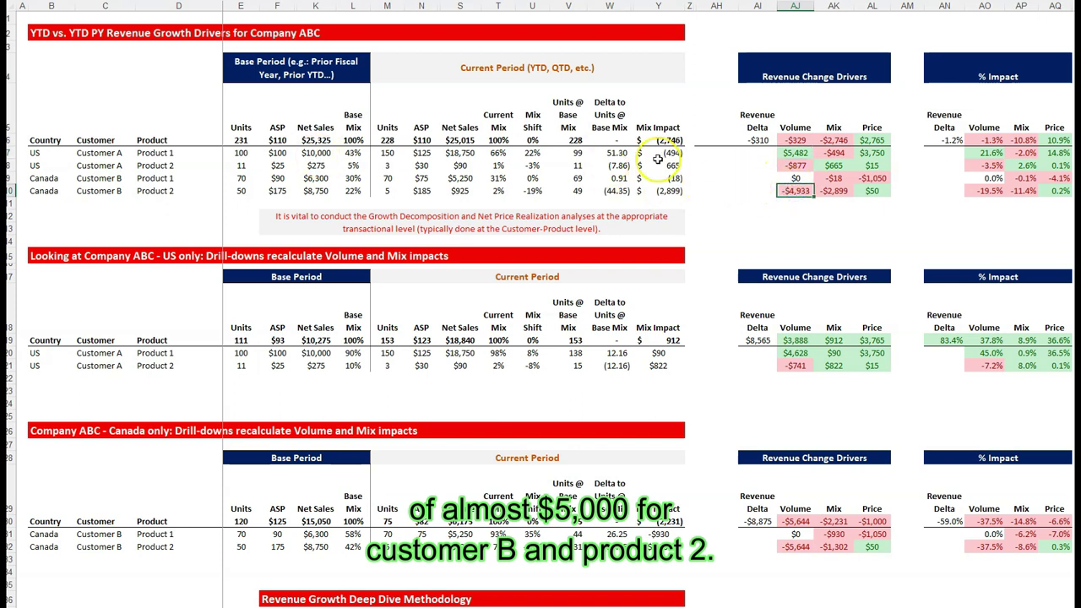
click(800, 154)
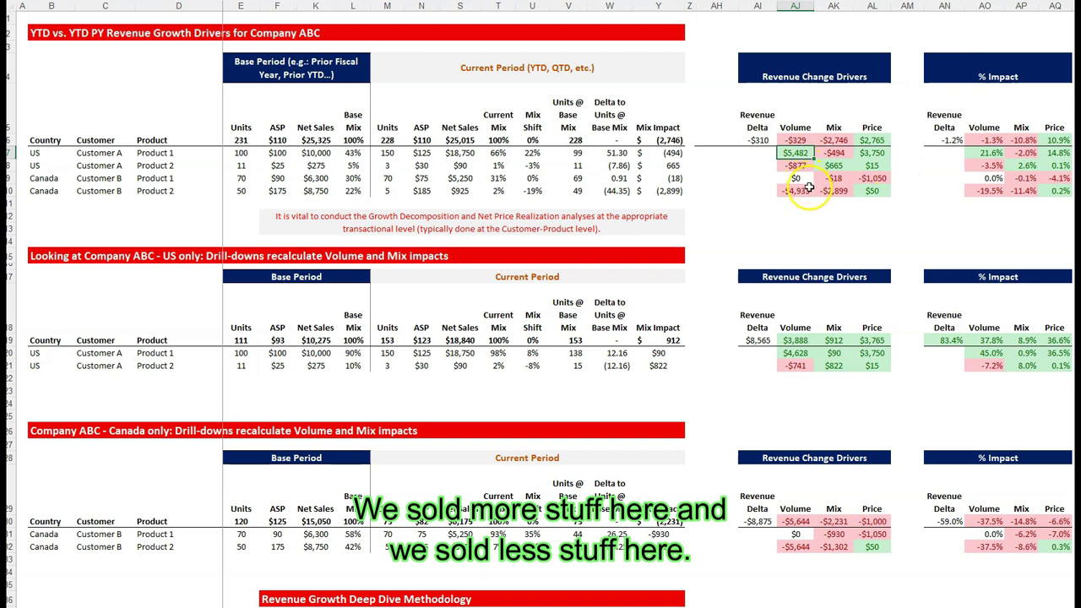
click(795, 191)
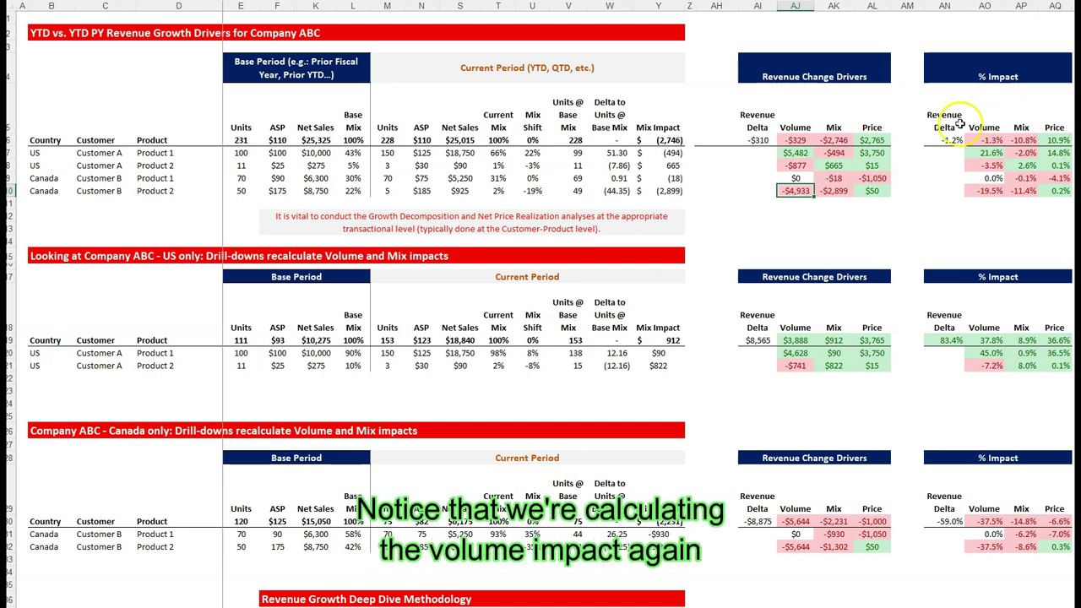
Step: Inspect the $5,482 volume formula's references without changing it, then the -$329 total
click(802, 152)
key(F2)
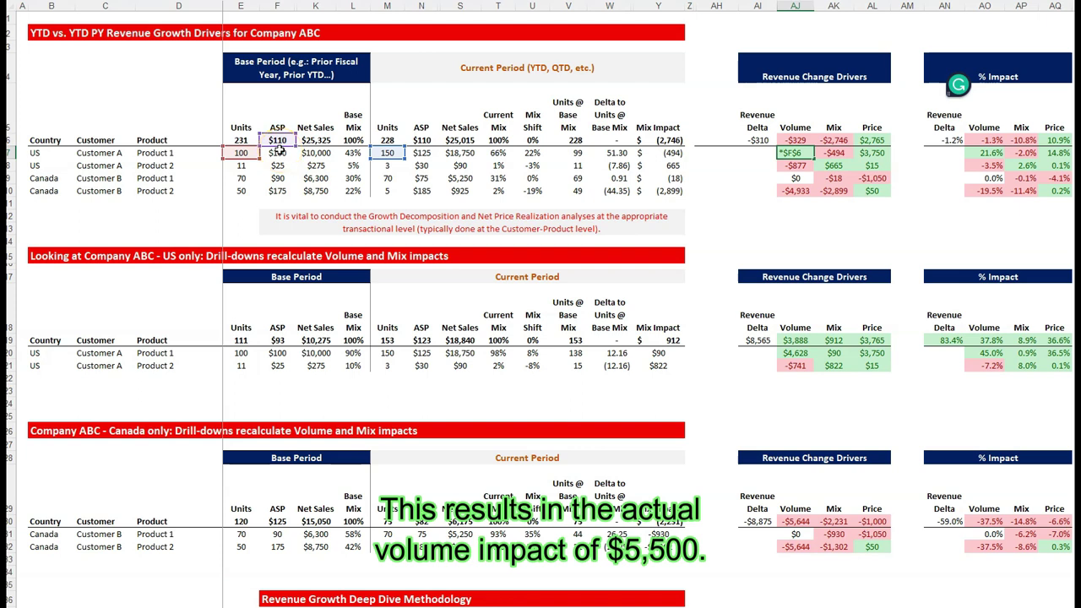
key(Return)
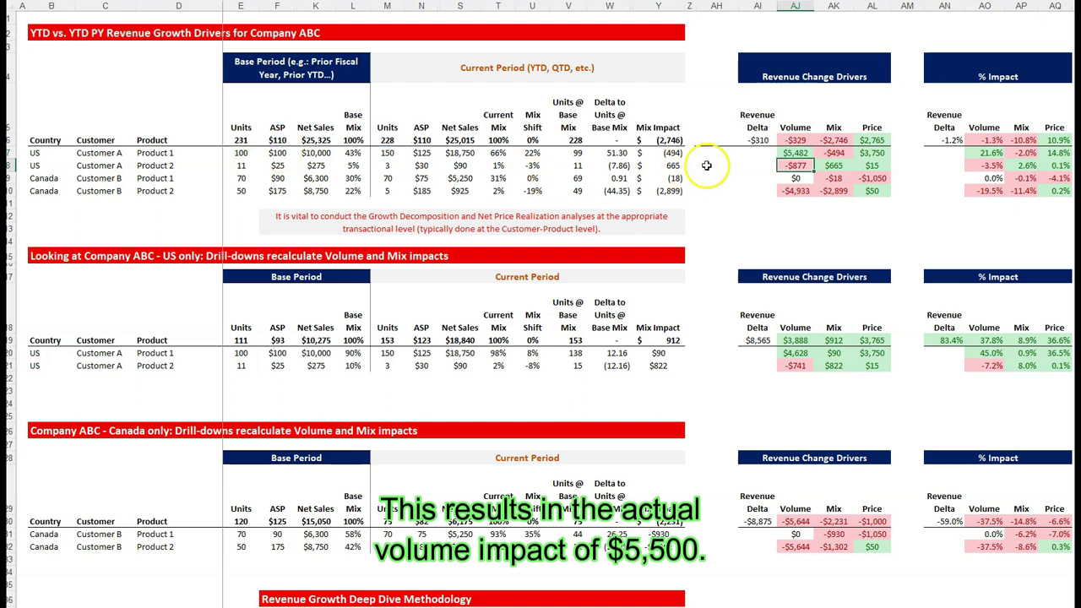
click(787, 153)
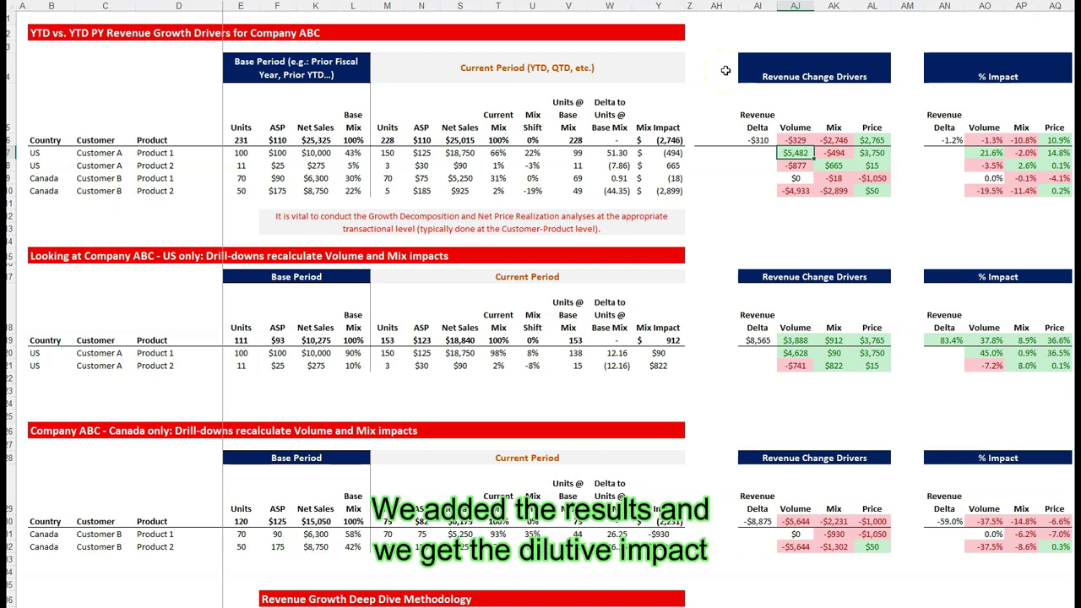
click(795, 140)
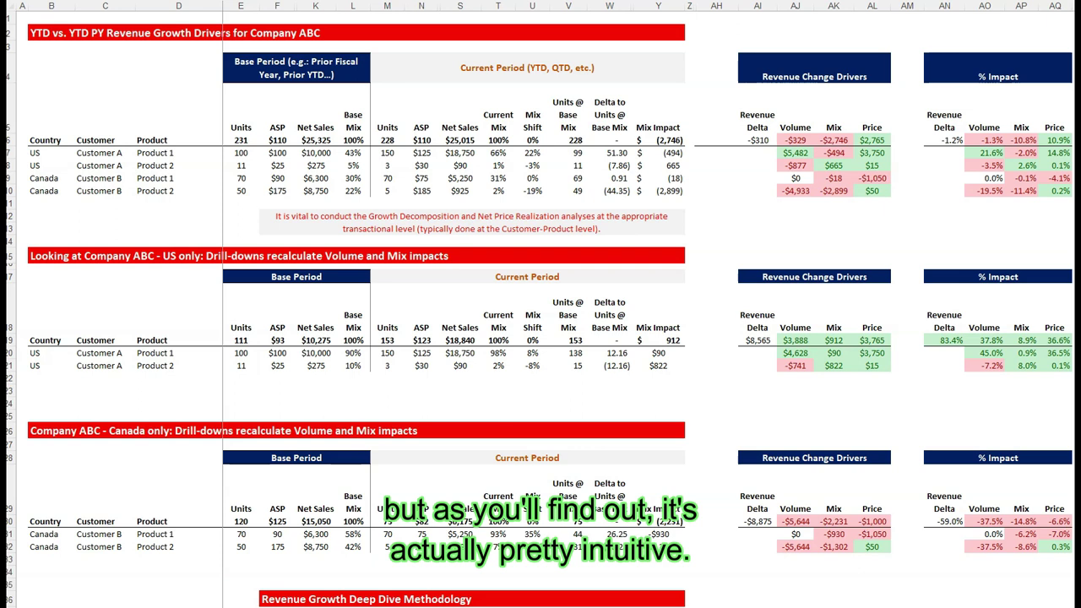
Step: Show the -$2,746 total mix impact and the -$494 mix formula referencing Y7
click(833, 140)
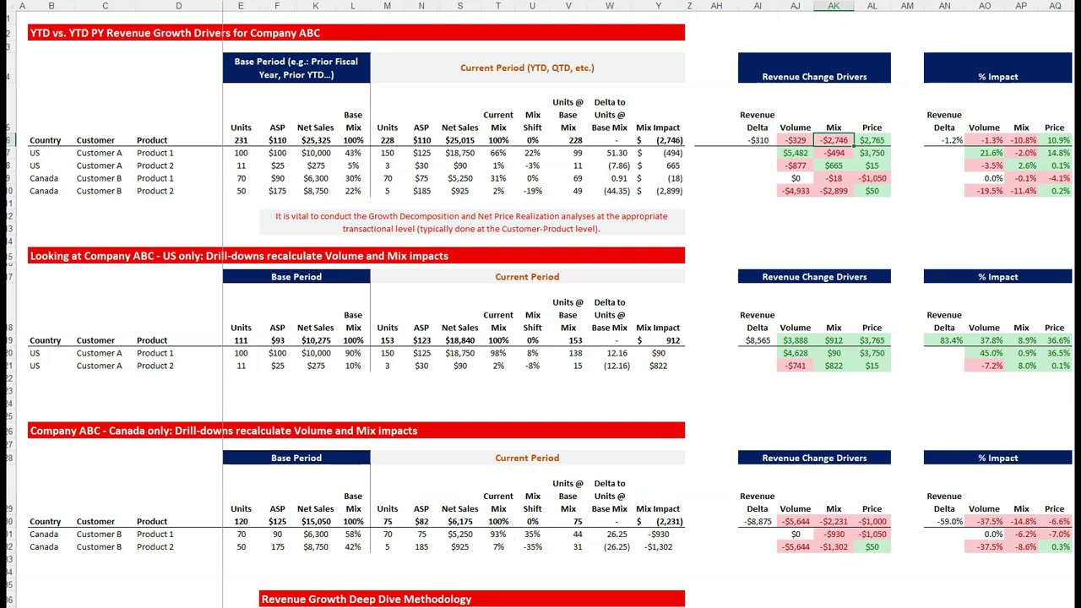
click(832, 153)
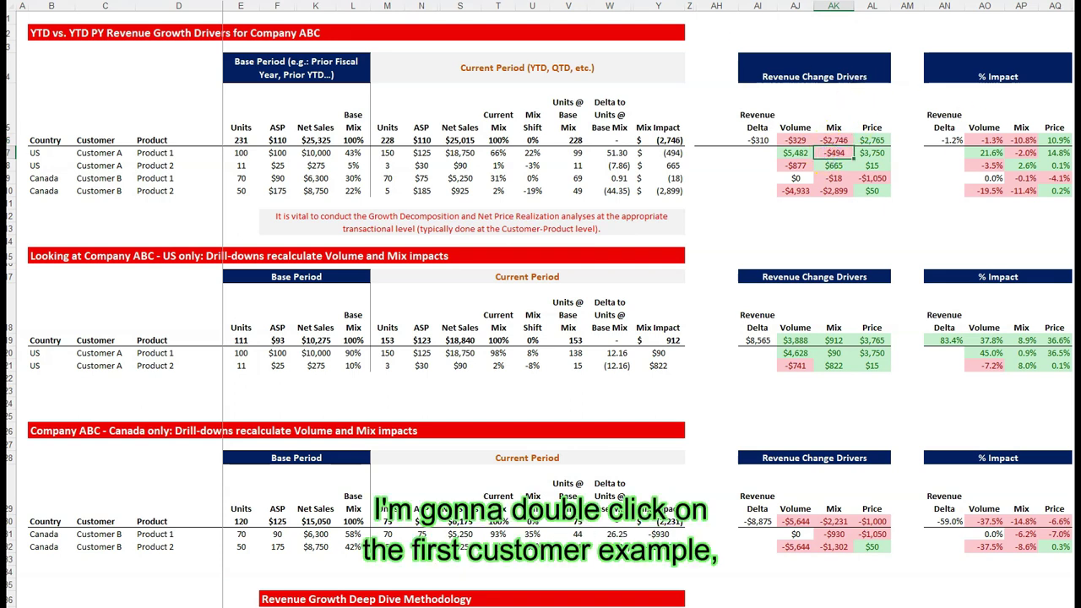
double_click(832, 153)
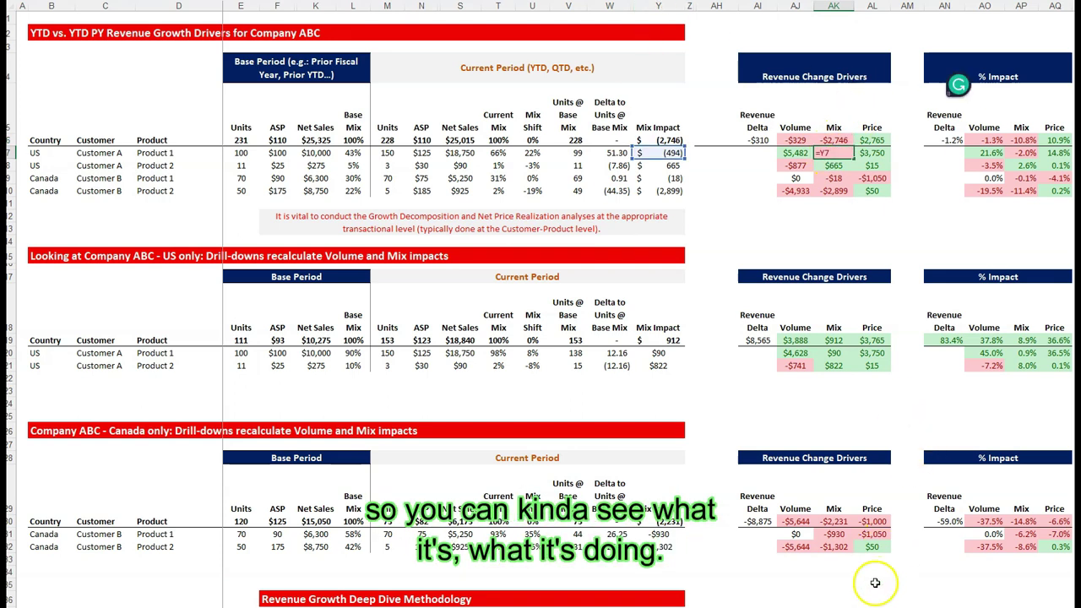
key(Escape)
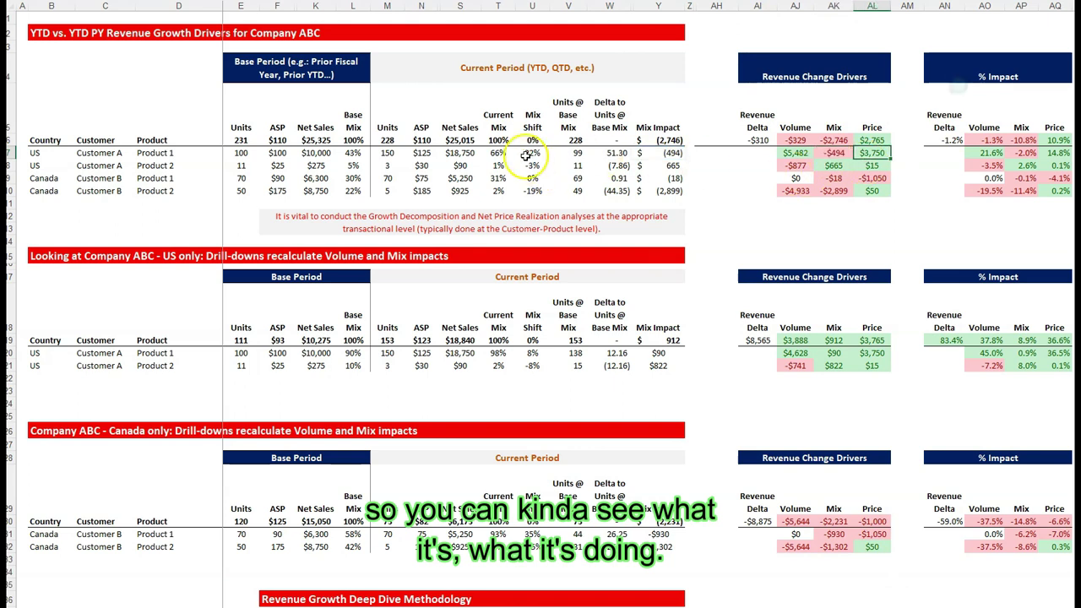
Step: Reveal the formulas behind Product 1's 43% base mix and 66% current mix
click(498, 153)
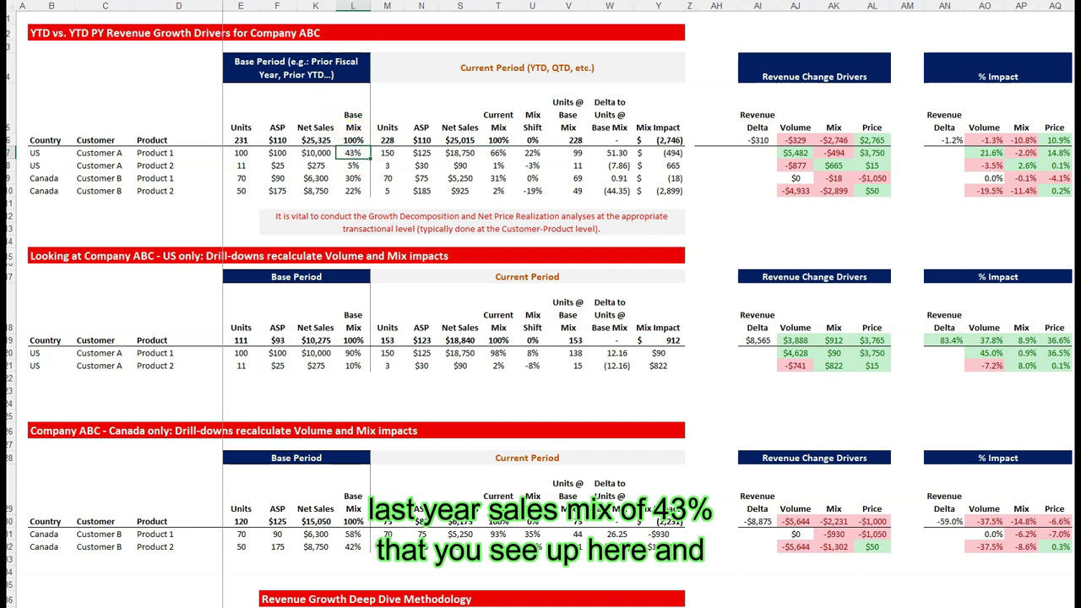
double_click(353, 153)
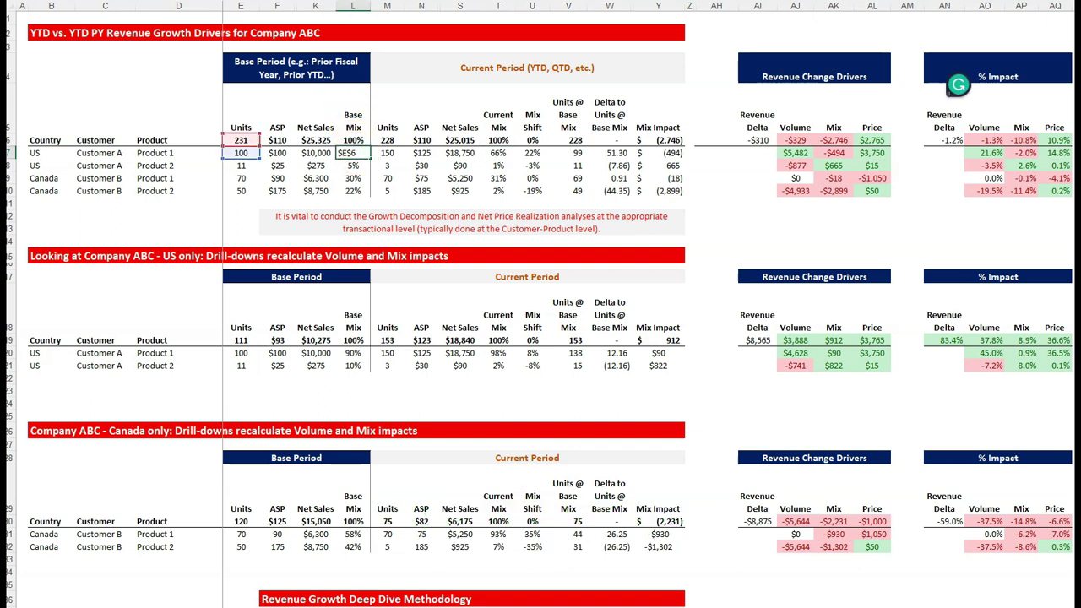
key(Tab)
double_click(498, 153)
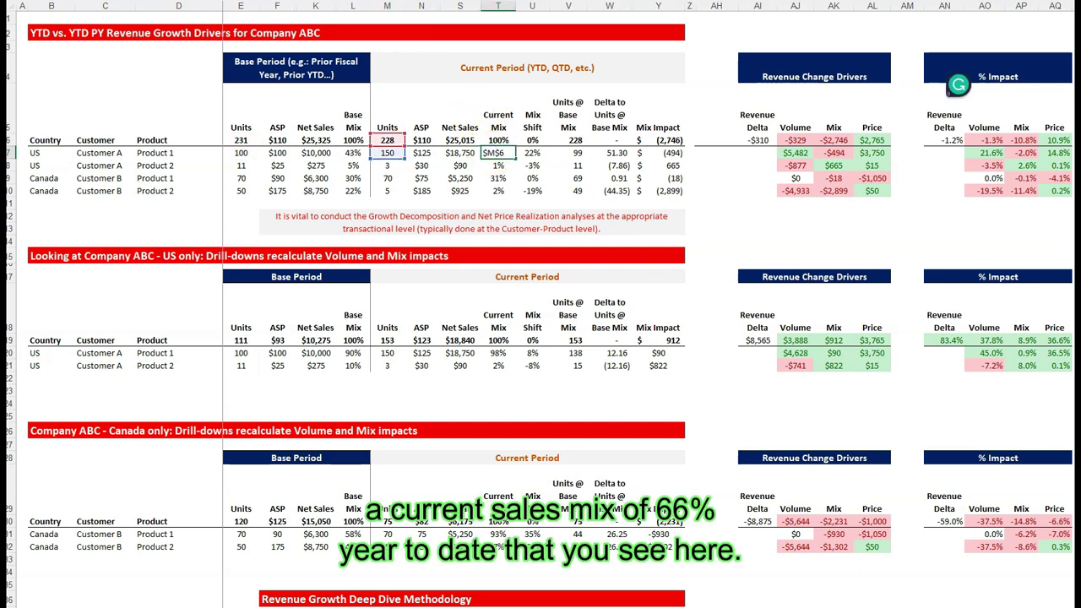
key(Tab)
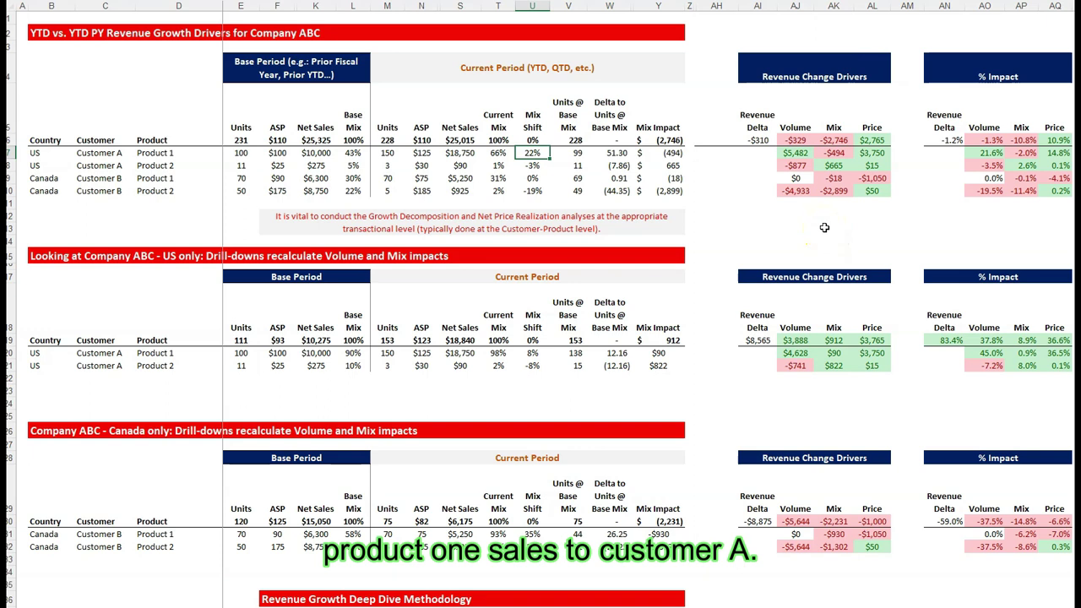
Step: Trace the mix calculation: 150 and 228 units, 99 at base mix, 51.30 delta, (494) impact
click(569, 152)
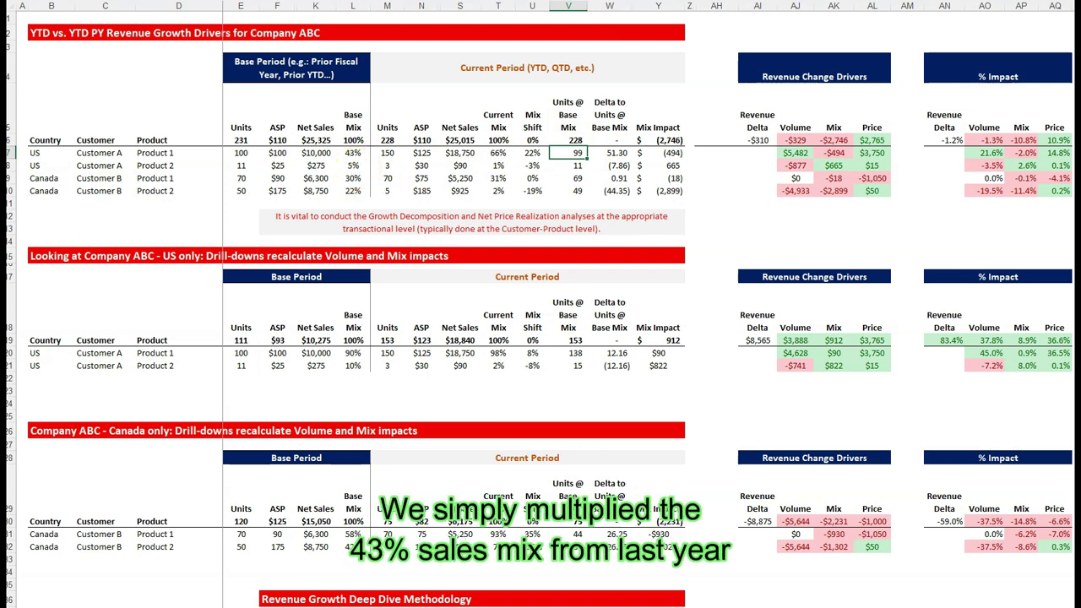
click(352, 153)
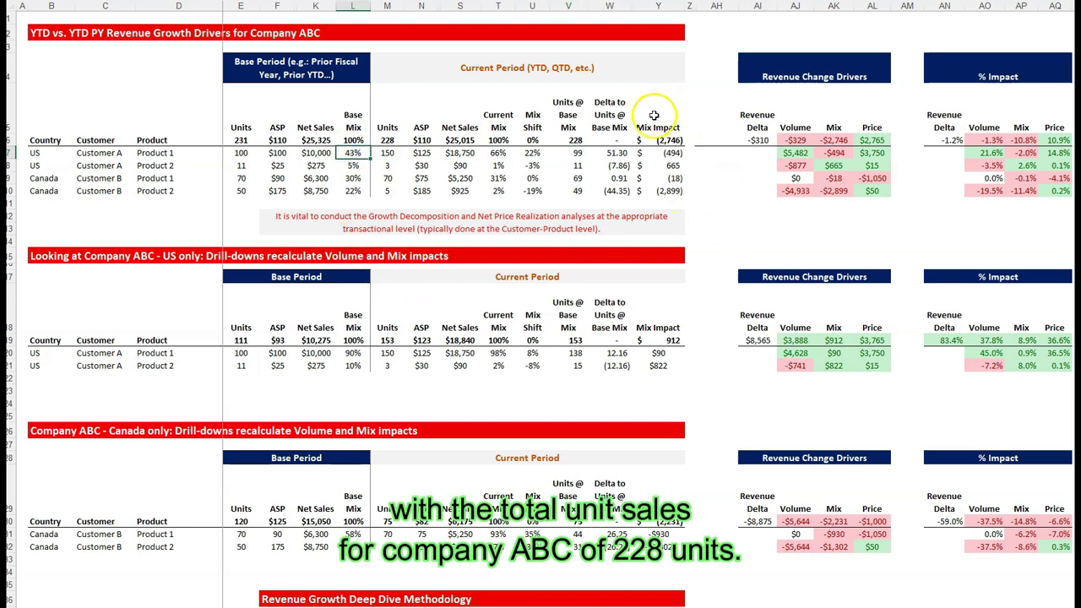
click(385, 140)
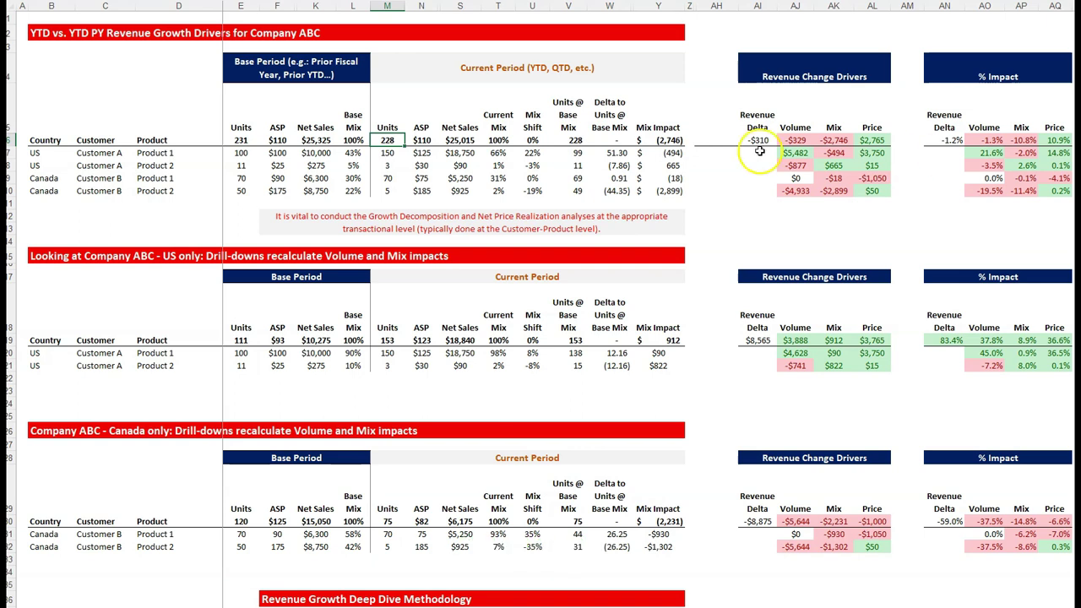
click(613, 152)
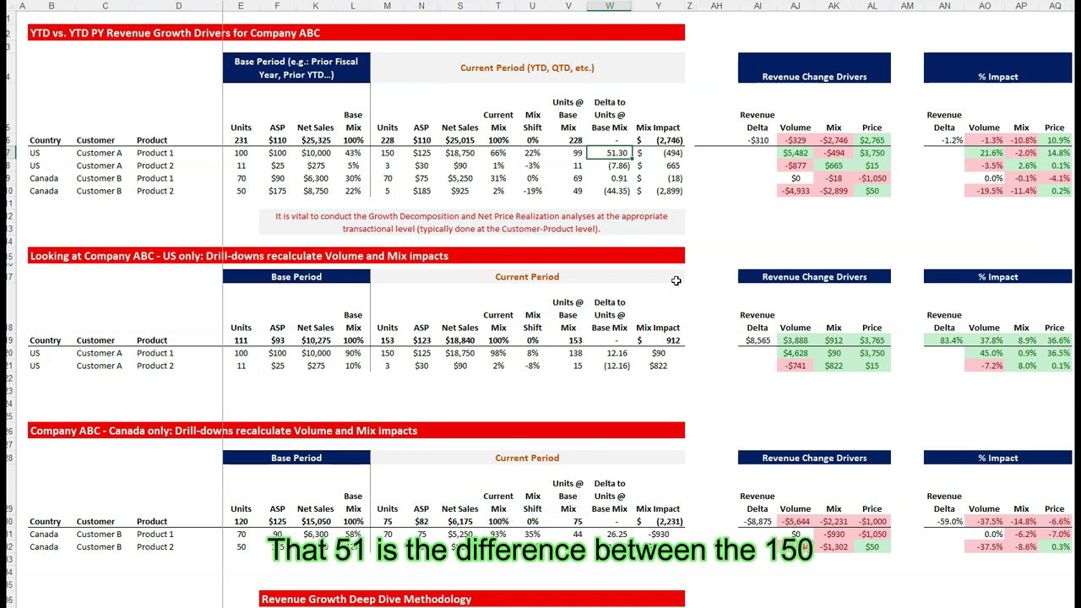
click(388, 153)
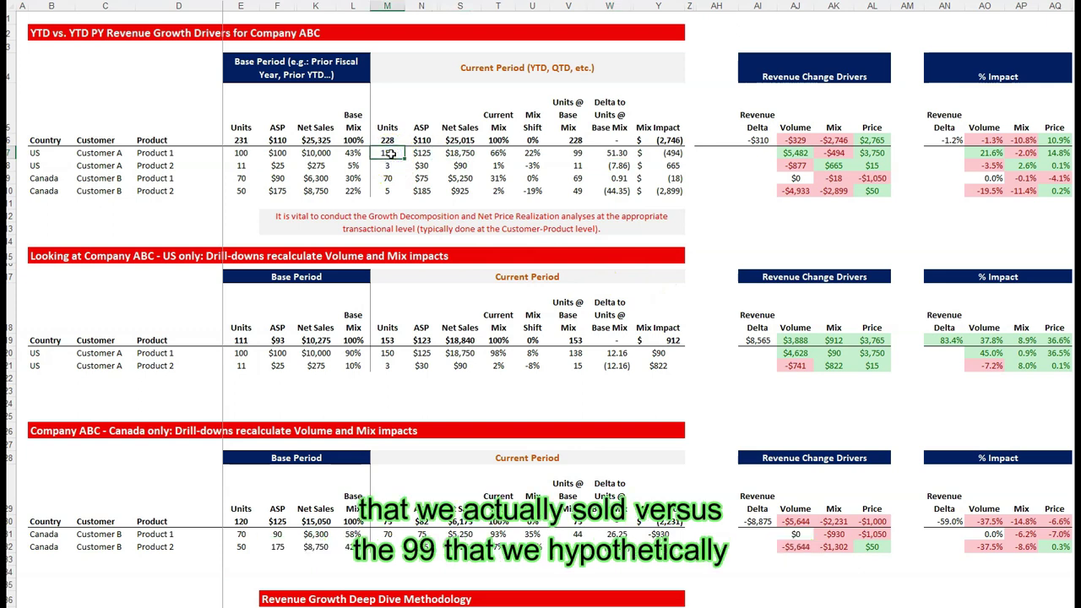
click(572, 152)
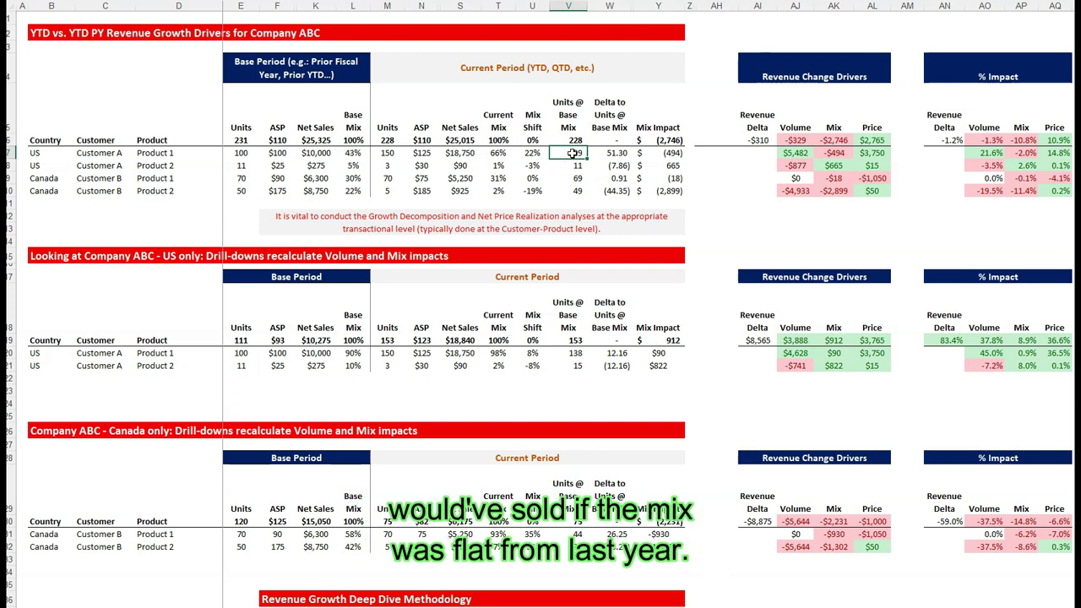
click(612, 152)
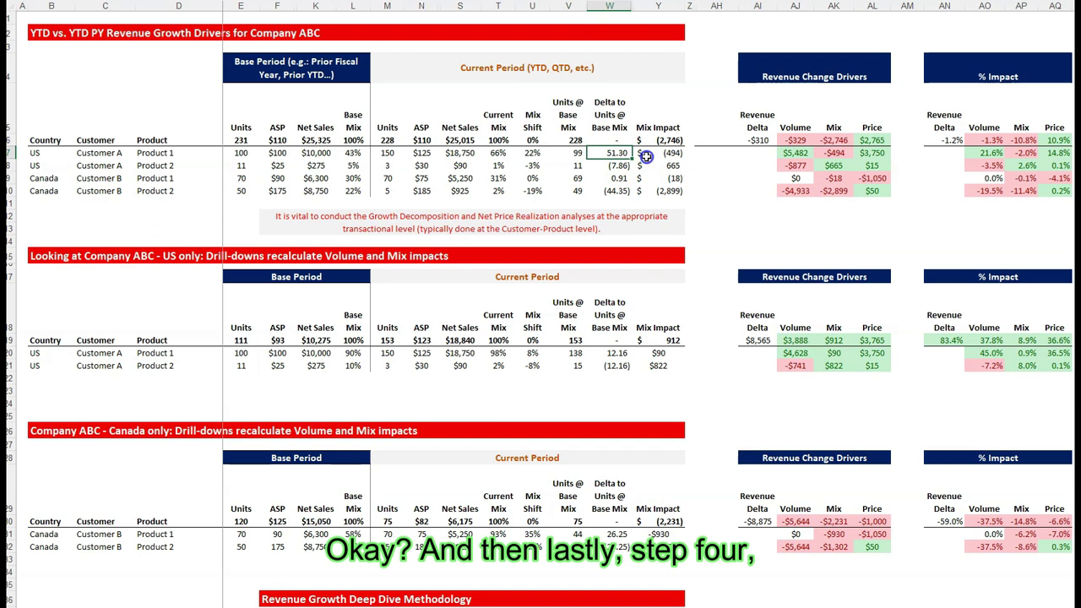
click(644, 154)
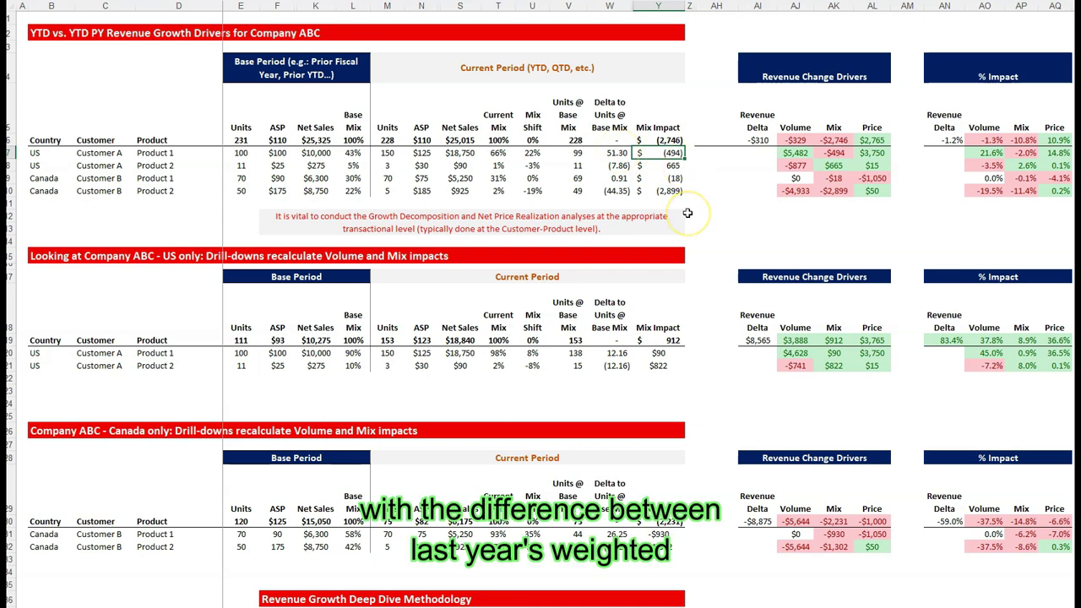
Step: Reveal the formula behind the (494) mix impact, using the $100 base selling price
click(279, 153)
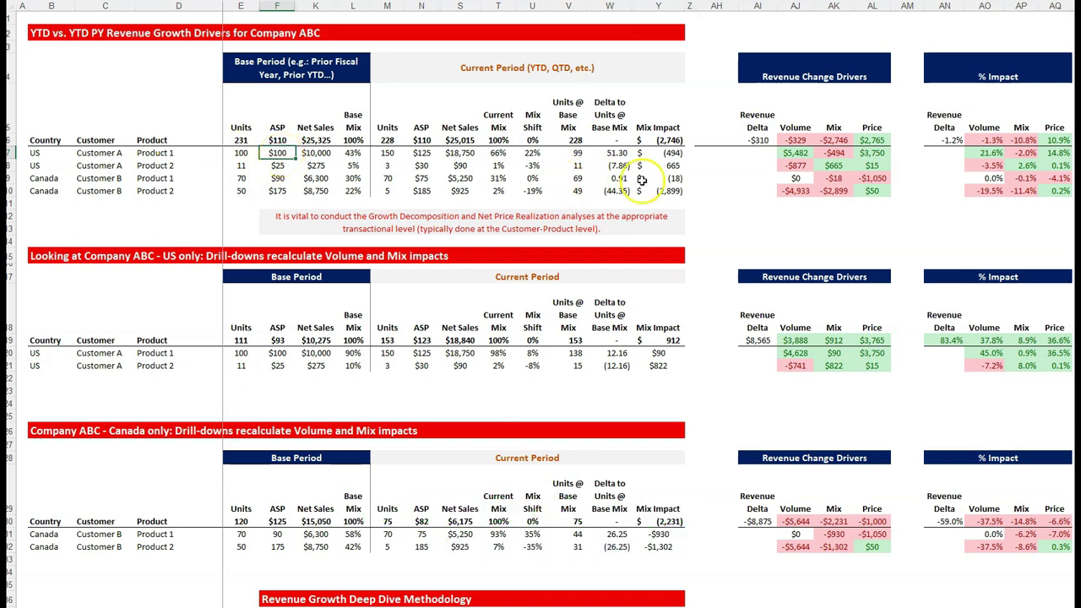
click(665, 153)
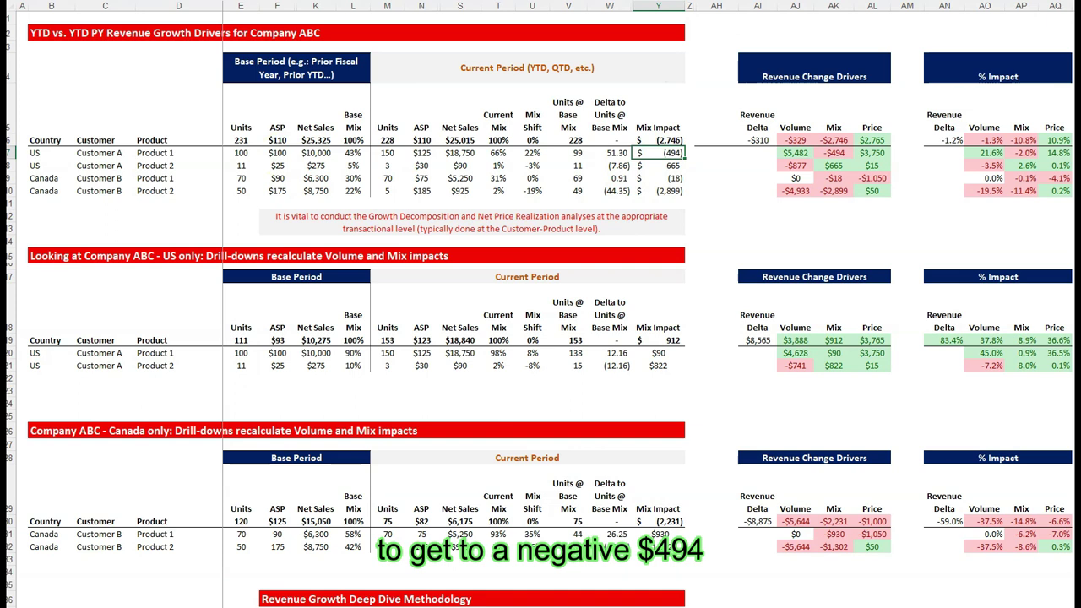
key(F2)
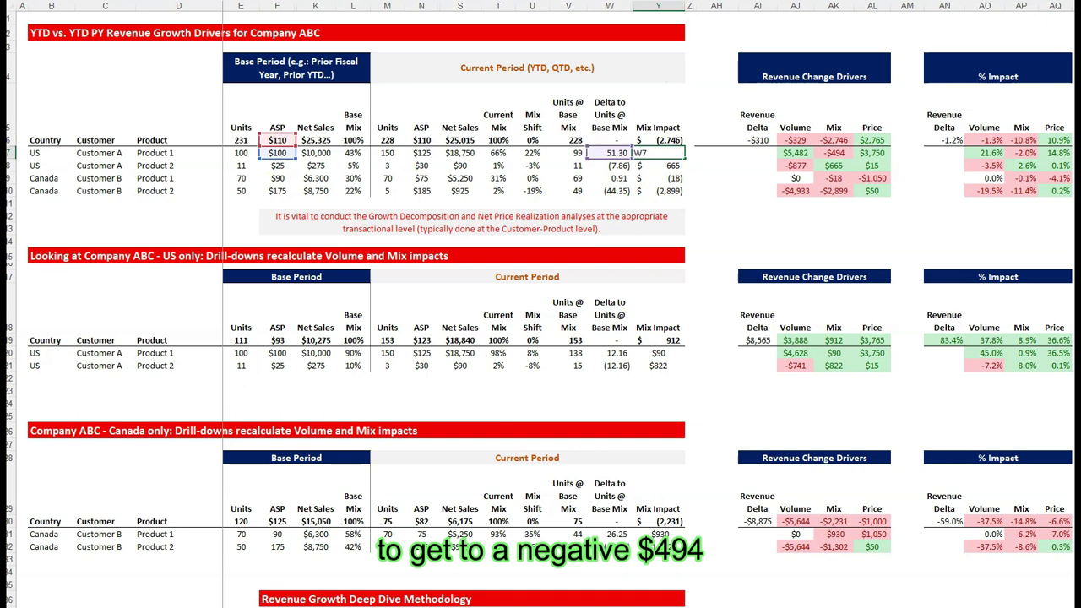
click(684, 153)
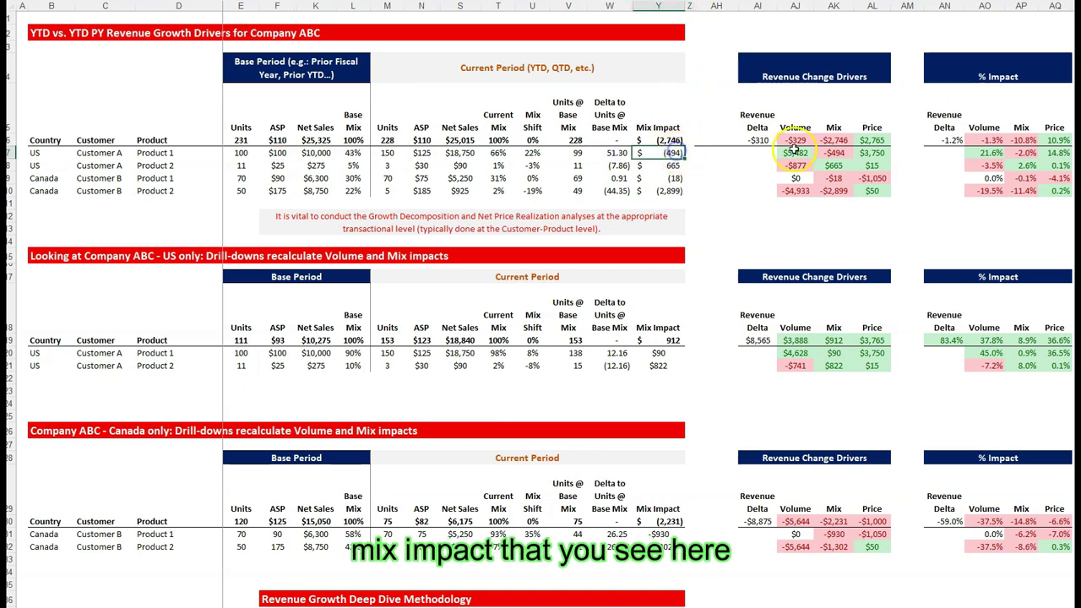
Step: Link the -$494 Mix driver and -$2,746 total back to the 66% mix and $100 price
click(832, 153)
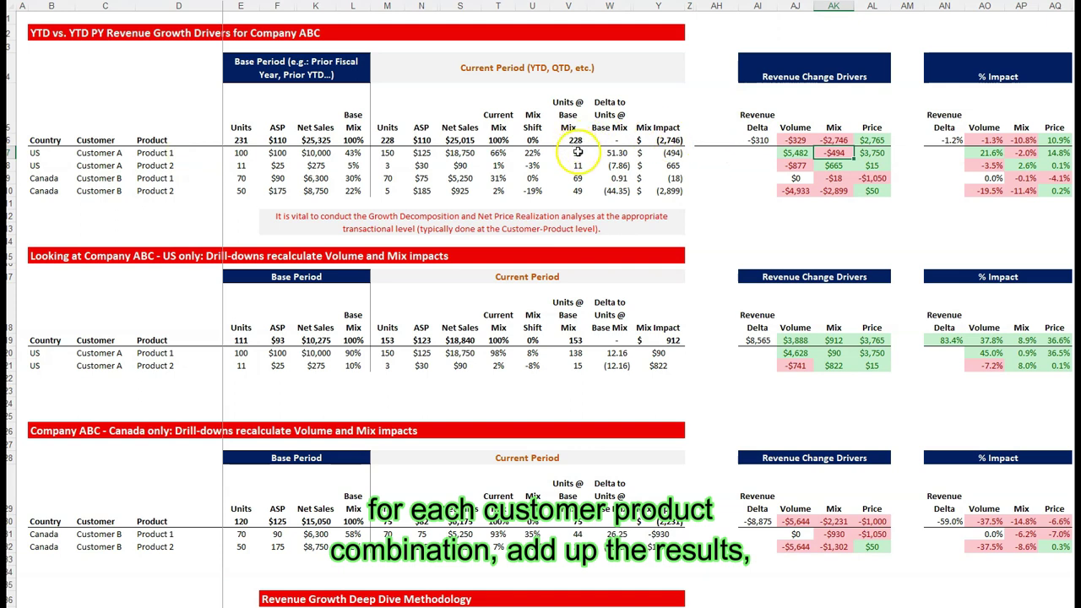
click(840, 138)
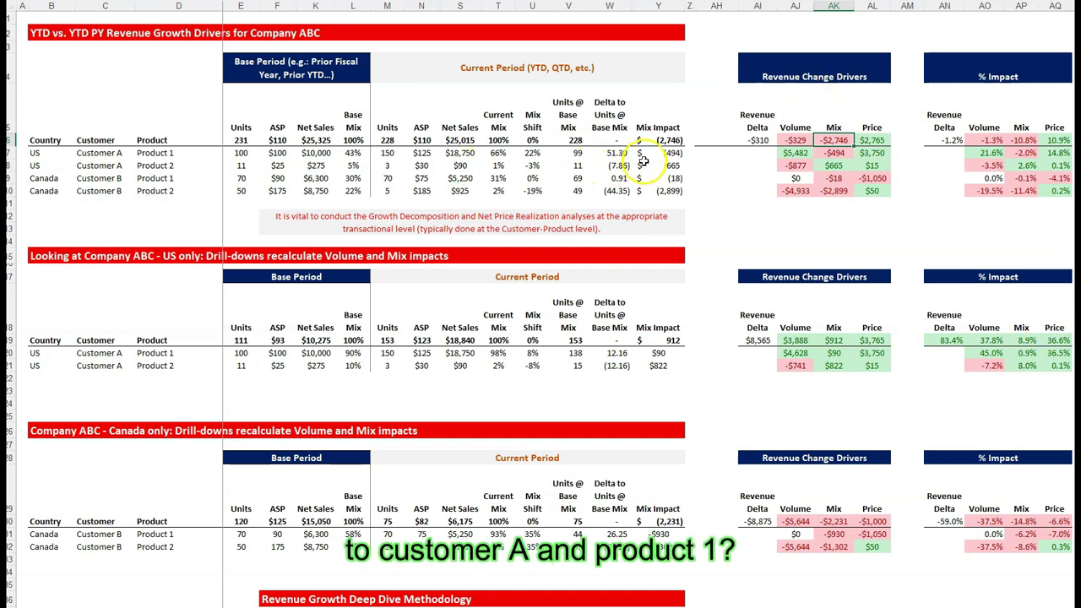
click(669, 154)
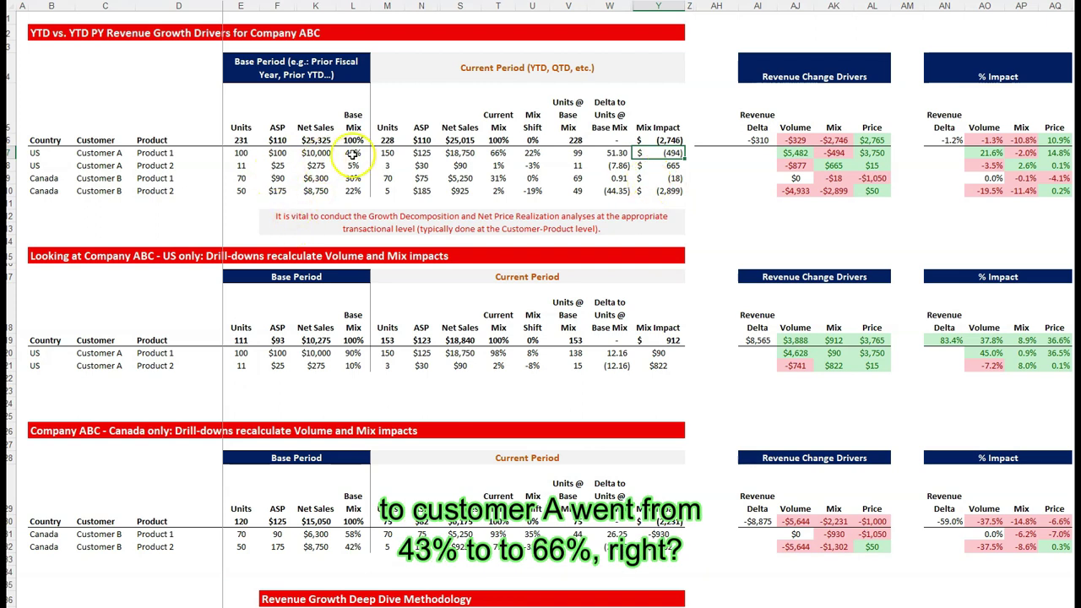
click(498, 153)
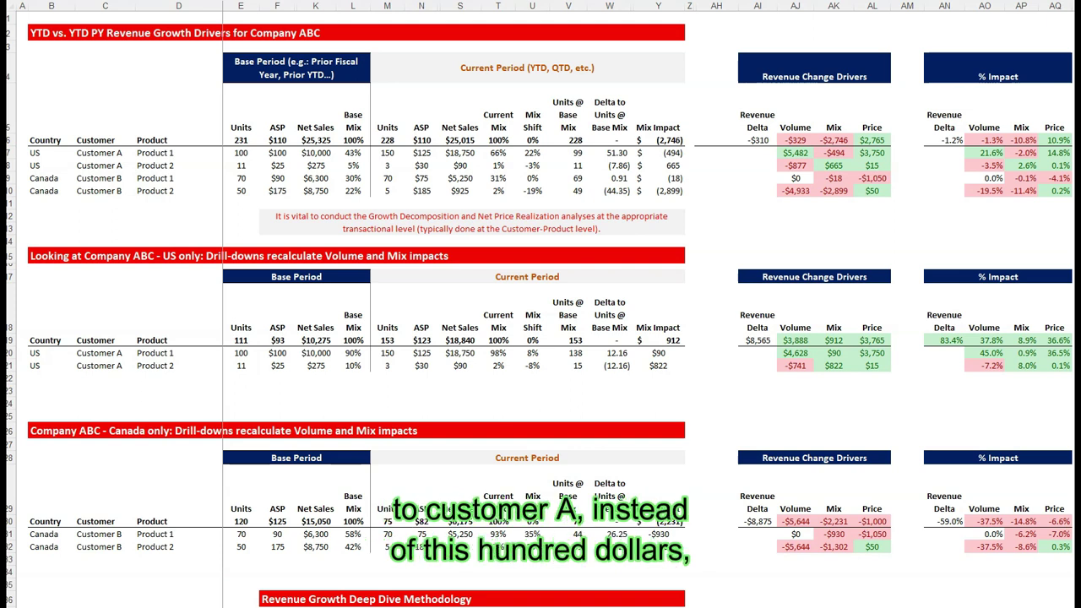
click(276, 152)
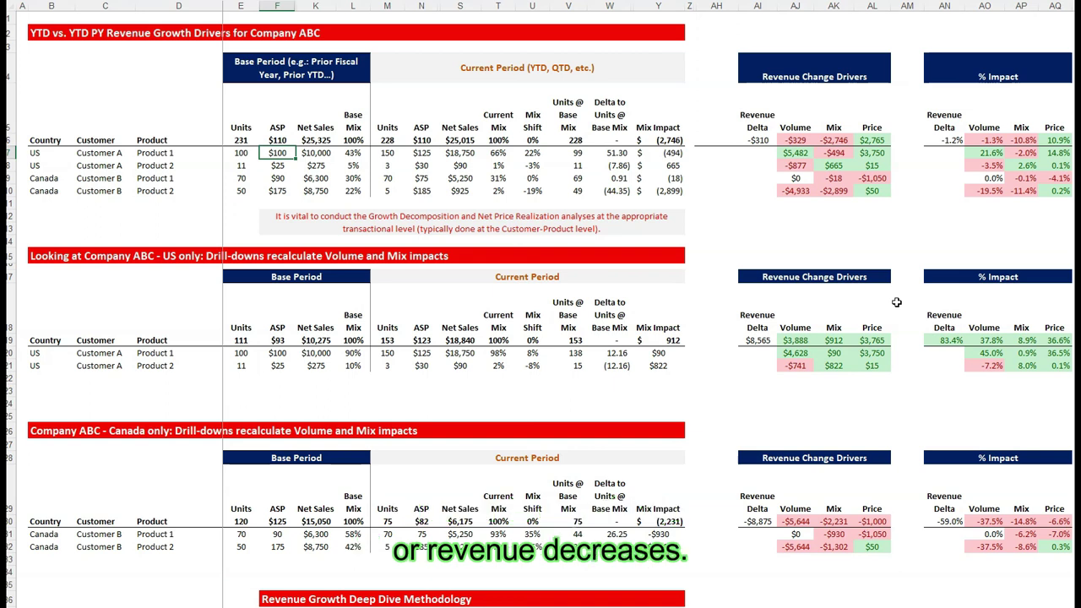
Step: Show US drivers ($4,605 volume, $171 mix, $3,765 price) and the by-product summary heading
scroll(649, 305, right, 5)
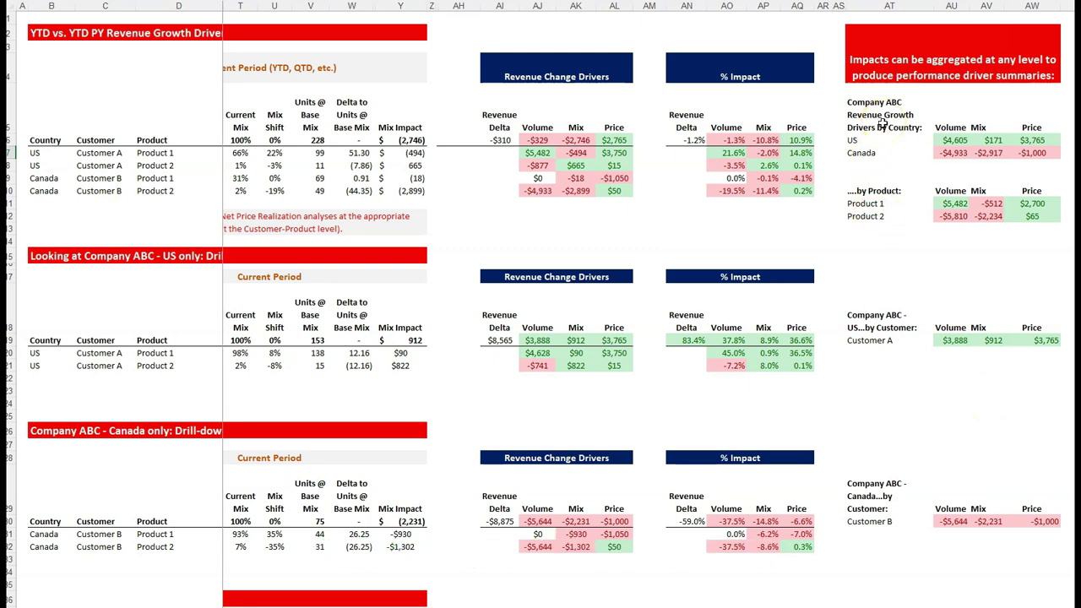
click(943, 143)
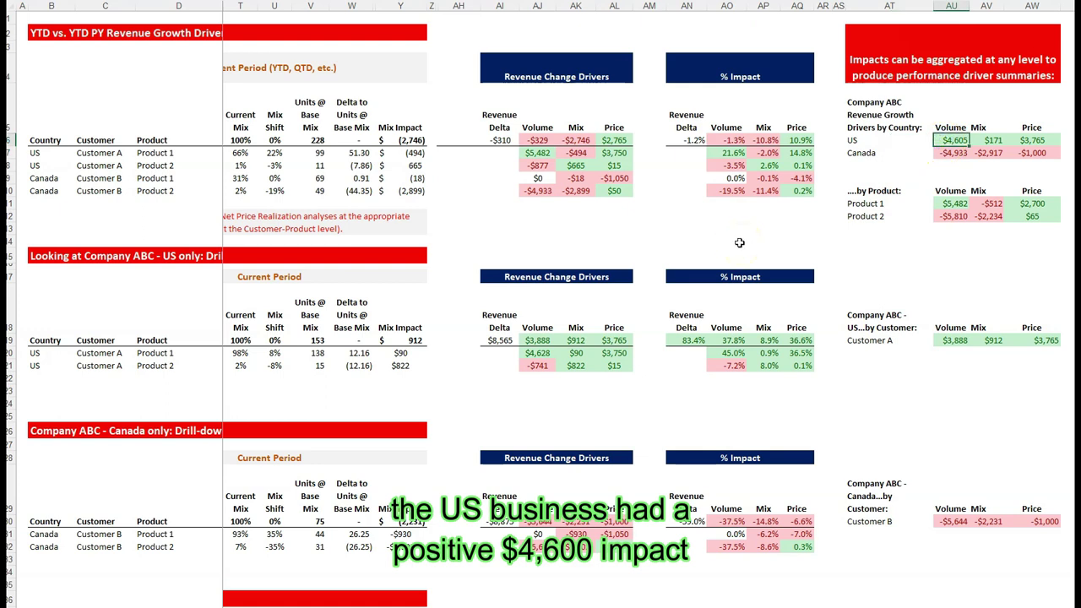
click(986, 140)
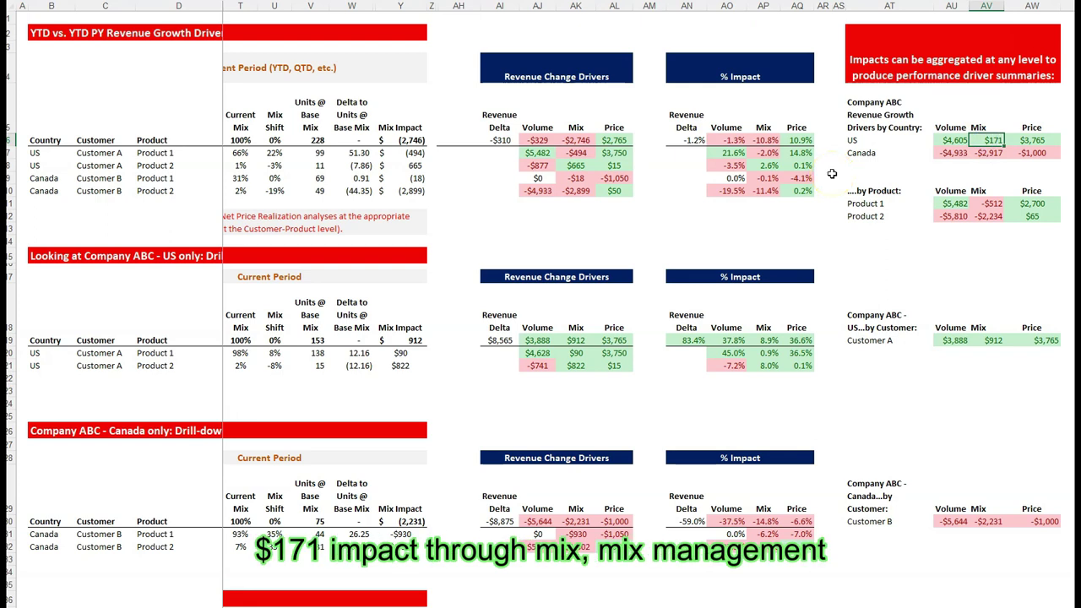
click(1044, 140)
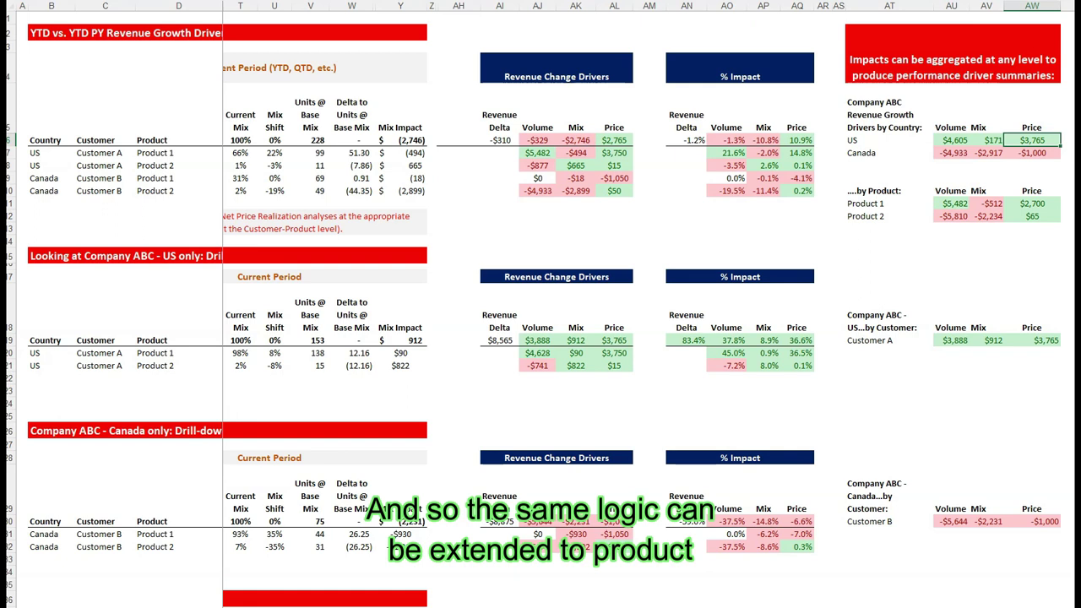
click(882, 191)
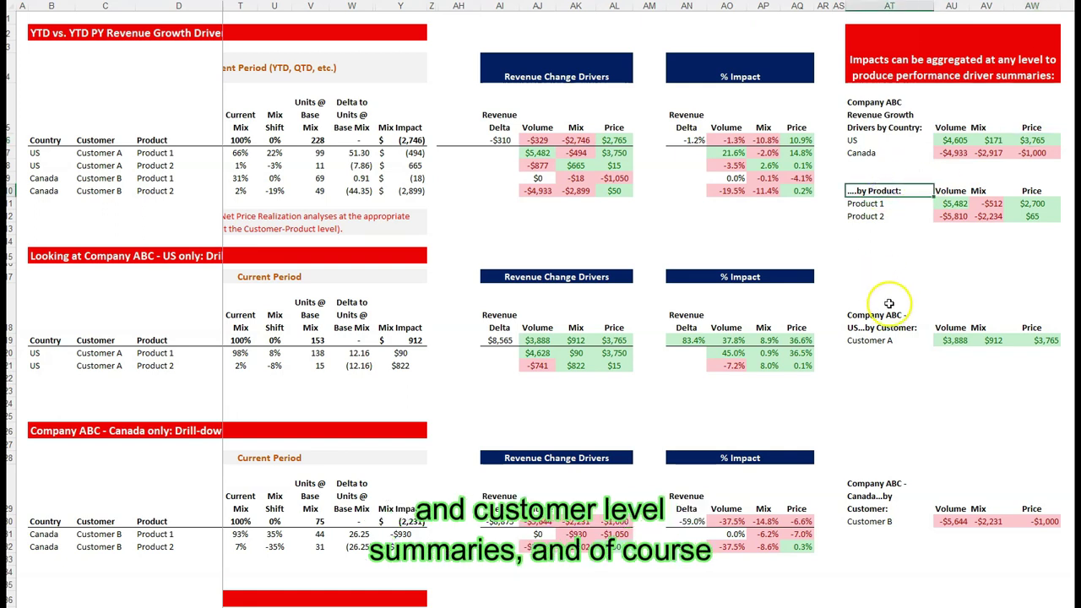